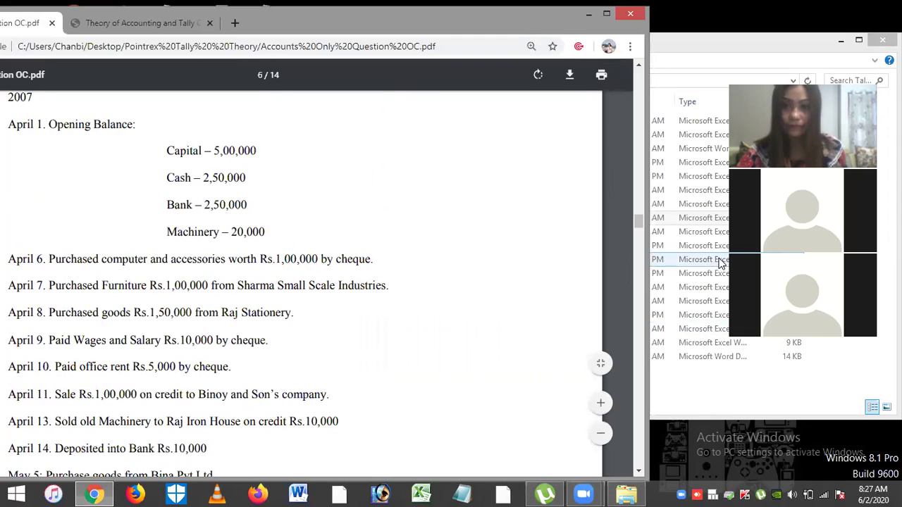
{"action": "right_click", "coordinate": [479, 255]}
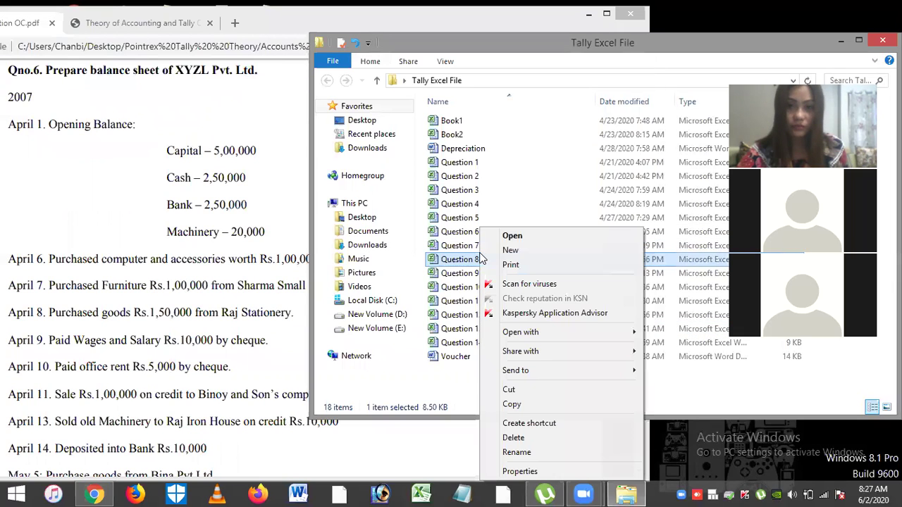
{"action": "mouse_move", "coordinate": [582, 332]}
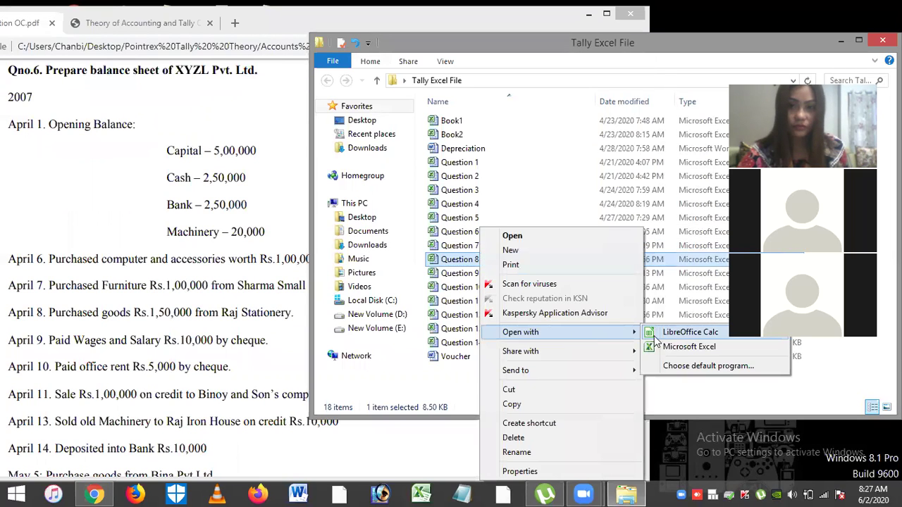
{"action": "left_click", "coordinate": [666, 347]}
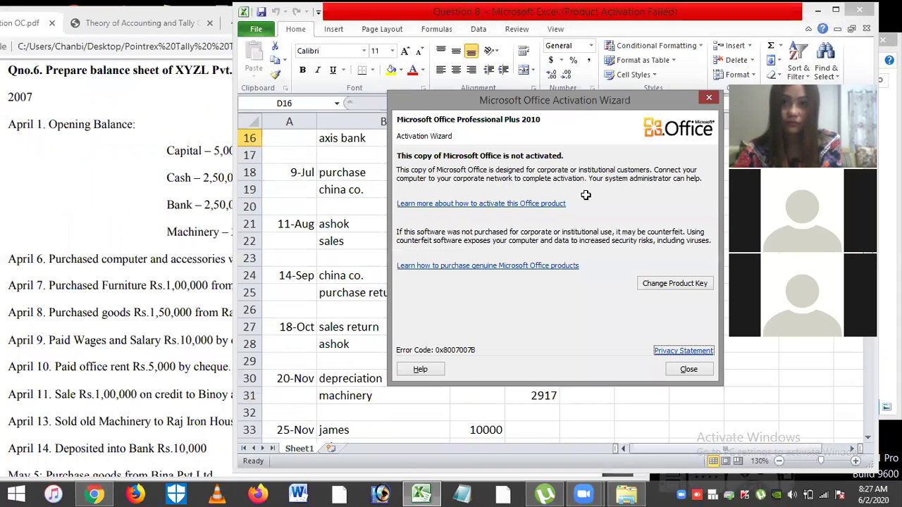
{"action": "left_click", "coordinate": [709, 98]}
{"action": "left_click", "coordinate": [585, 175]}
{"action": "key", "text": "Up"}
{"action": "key", "text": "Up"}
{"action": "key", "text": "Up"}
{"action": "key", "text": "Up"}
{"action": "key", "text": "Up"}
{"action": "key", "text": "Up"}
{"action": "key", "text": "Up"}
{"action": "key", "text": "Up"}
{"action": "key", "text": "Up"}
{"action": "key", "text": "Up"}
{"action": "key", "text": "Up"}
{"action": "key", "text": "Up"}
{"action": "key", "text": "Up"}
{"action": "key", "text": "Up"}
{"action": "key", "text": "Up"}
{"action": "key", "text": "Up"}
{"action": "key", "text": "Up"}
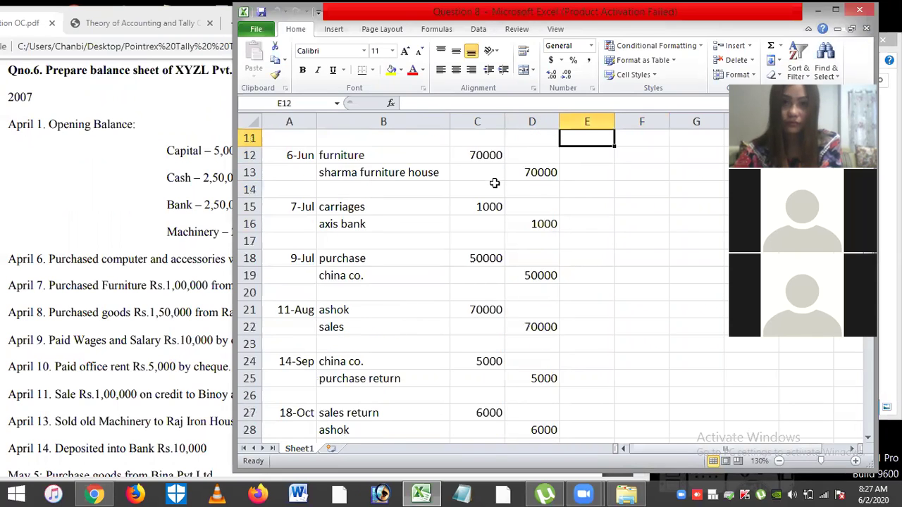
{"action": "left_click", "coordinate": [109, 216]}
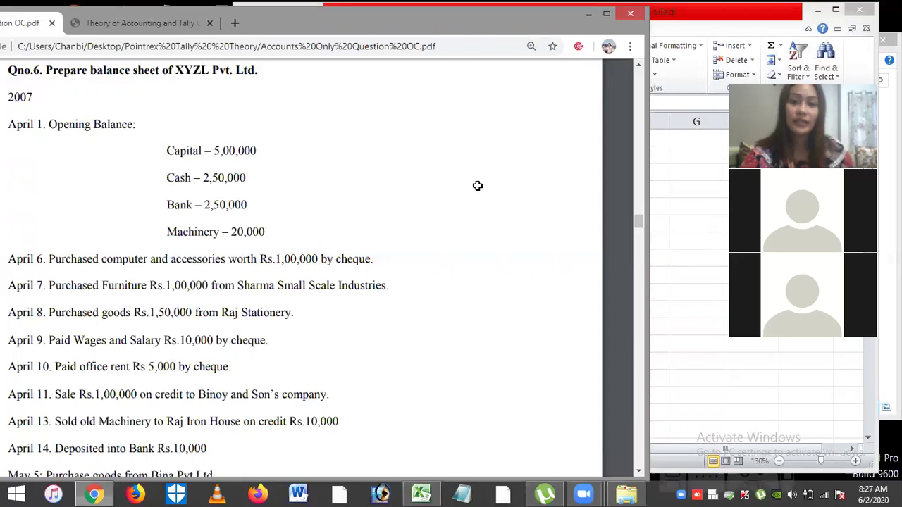
{"action": "key", "text": "alt+Tab"}
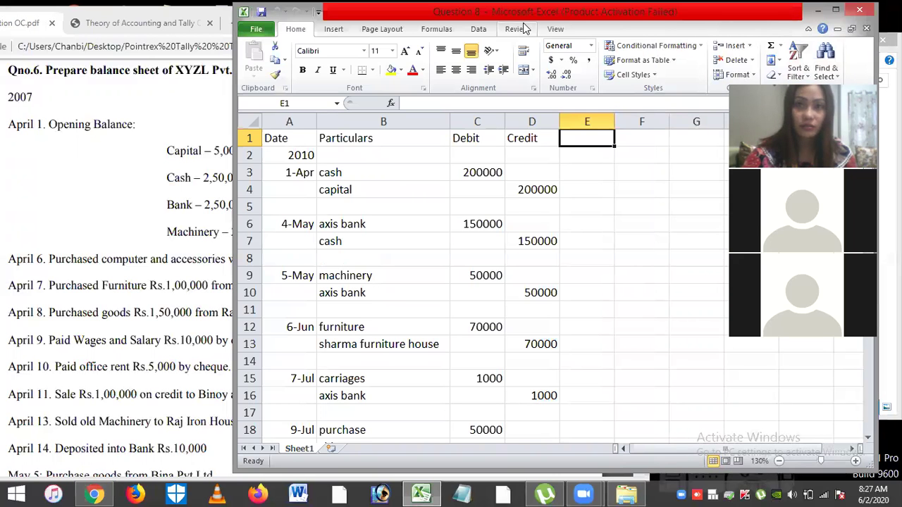
{"action": "left_click_drag", "start_coordinate": [691, 11], "coordinate": [691, 40]}
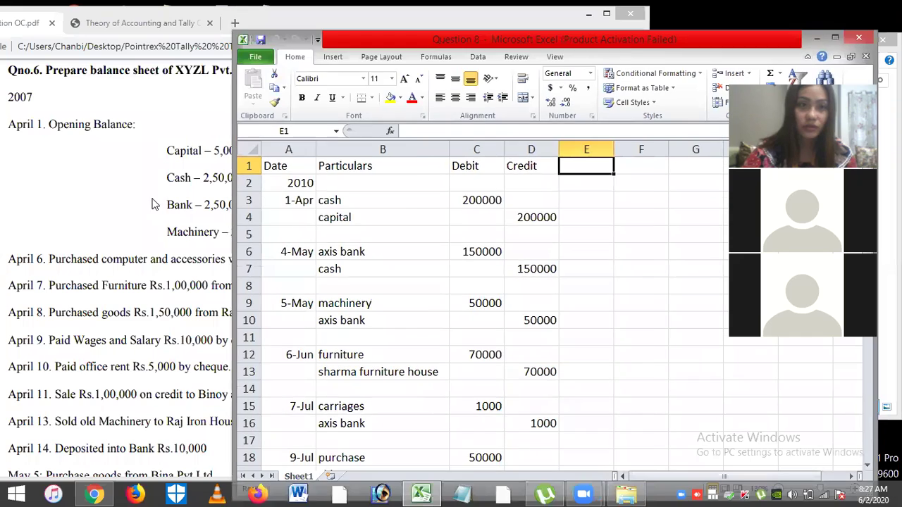
{"action": "left_click", "coordinate": [155, 205]}
{"action": "left_click", "coordinate": [783, 51]}
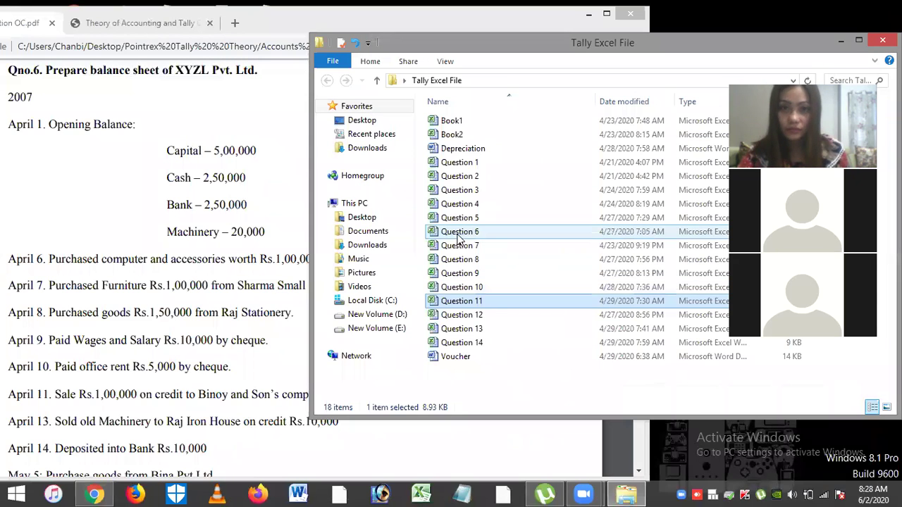
Open the Question 6 workbook from the Tally Excel File folder in Microsoft Excel and place its window beside the question PDF.
{"action": "left_click", "coordinate": [459, 234]}
{"action": "double_click", "coordinate": [457, 234]}
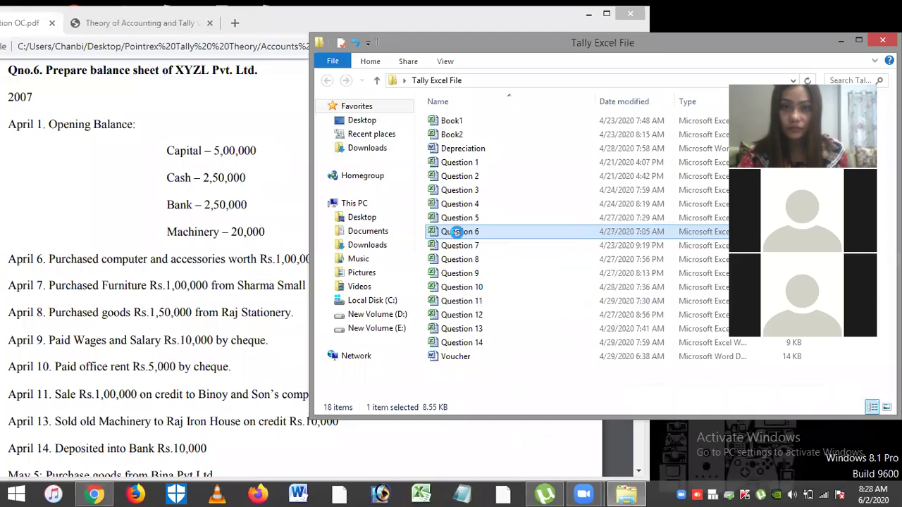
{"action": "right_click", "coordinate": [457, 234]}
{"action": "mouse_move", "coordinate": [612, 332]}
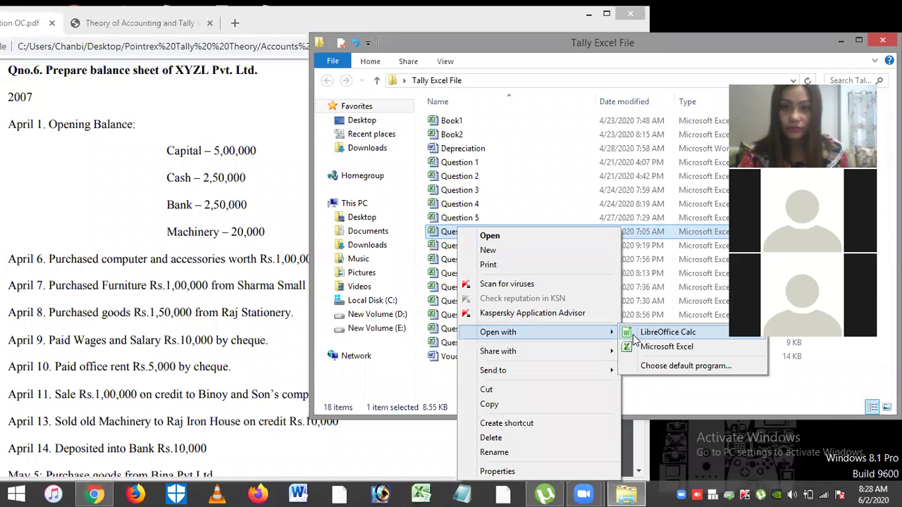
{"action": "left_click", "coordinate": [663, 347]}
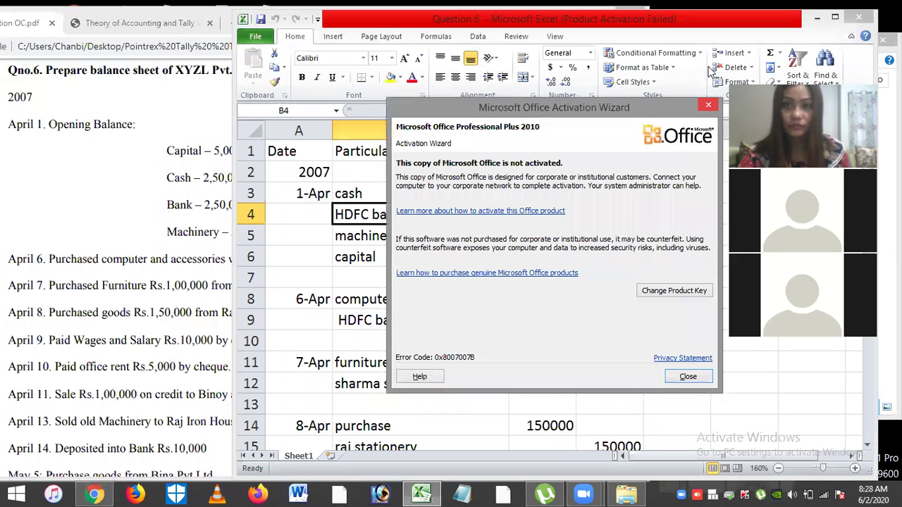
{"action": "key", "text": "Escape"}
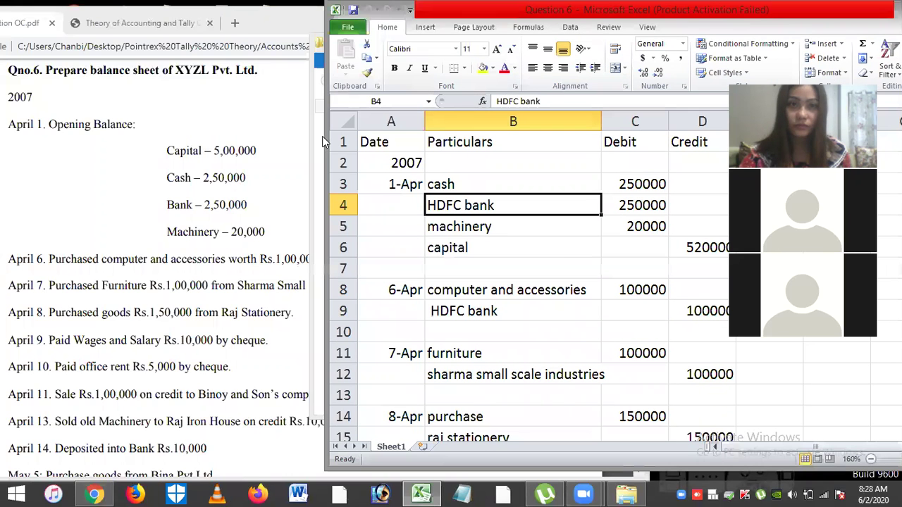
{"action": "left_click_drag", "start_coordinate": [422, 19], "coordinate": [514, 10]}
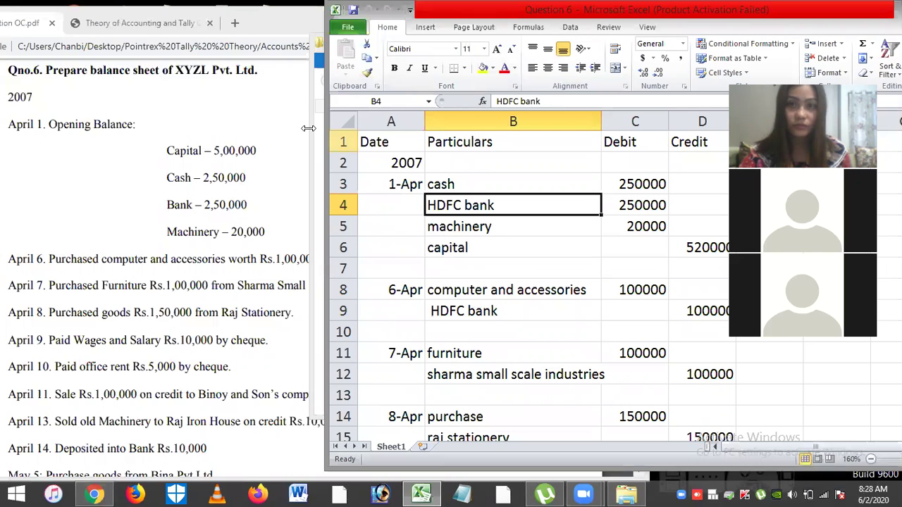
{"action": "left_click_drag", "start_coordinate": [308, 128], "coordinate": [335, 127]}
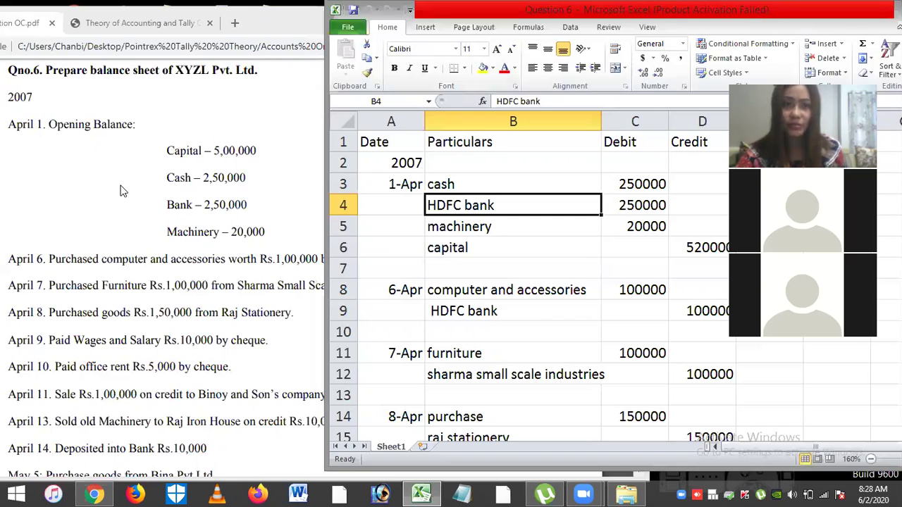
Compare the April 1 opening balances in the question PDF with the worksheet's cash, HDFC bank, machinery and capital entries.
{"action": "left_click", "coordinate": [197, 178]}
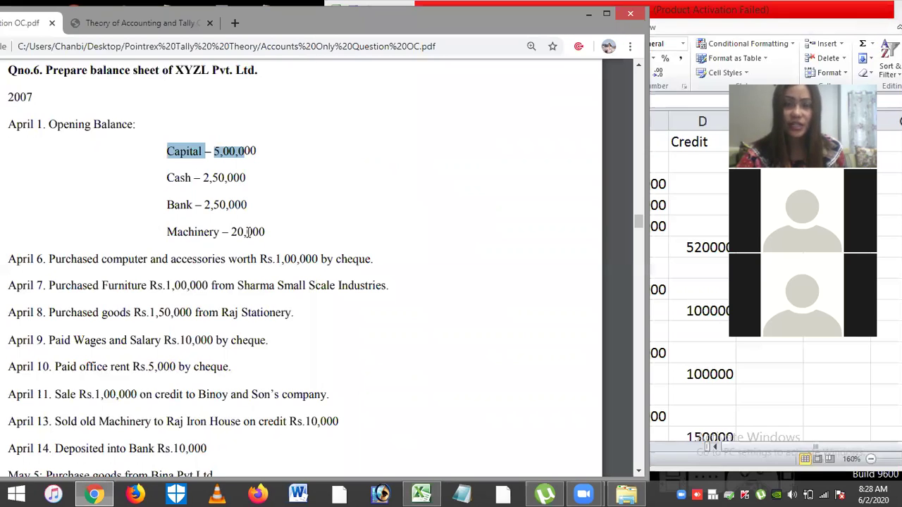
{"action": "key", "text": "alt+Tab"}
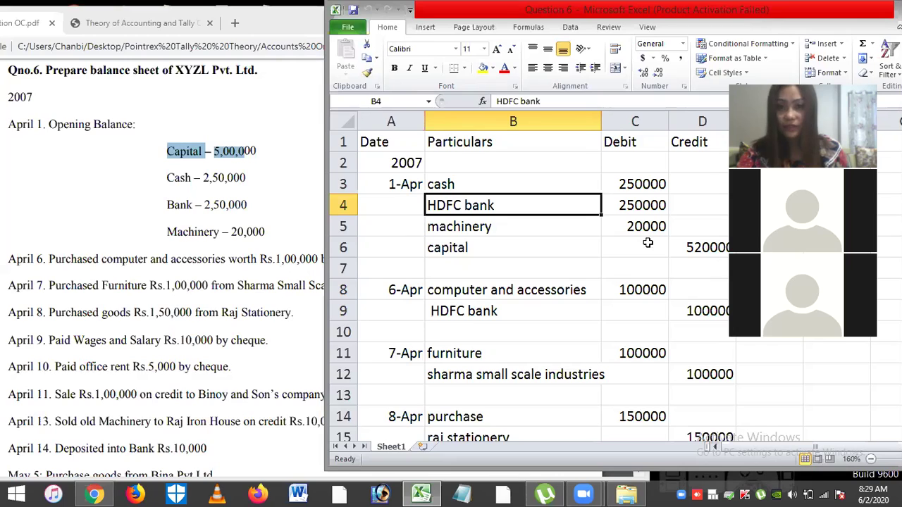
{"action": "left_click", "coordinate": [634, 187]}
{"action": "key", "text": "Return"}
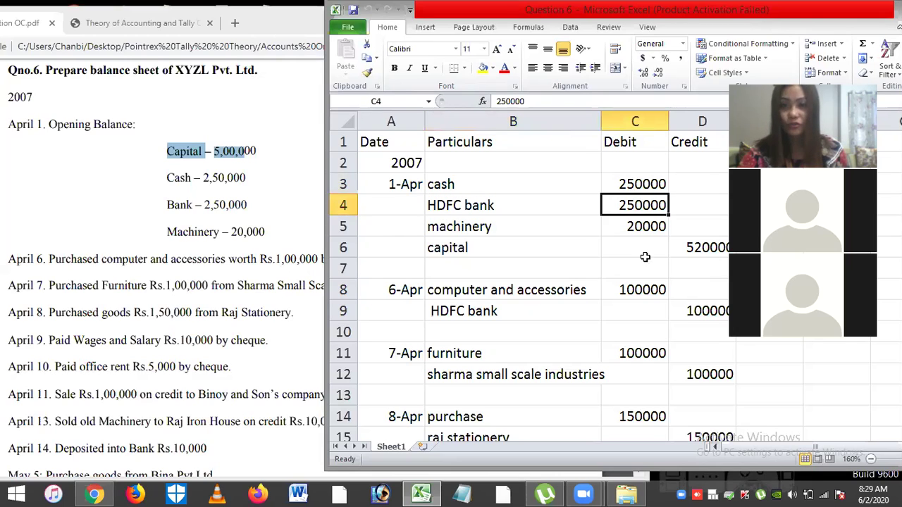
{"action": "key", "text": "Return"}
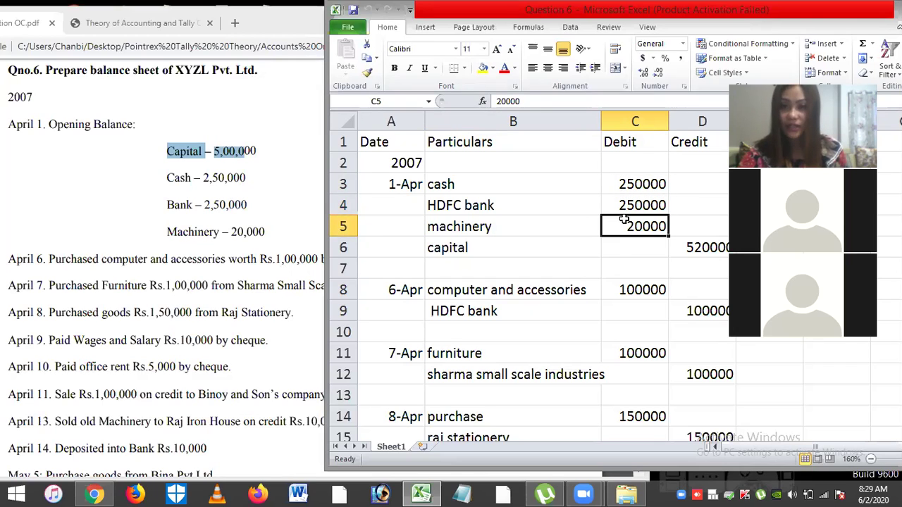
{"action": "left_click", "coordinate": [467, 248]}
{"action": "left_click", "coordinate": [701, 253]}
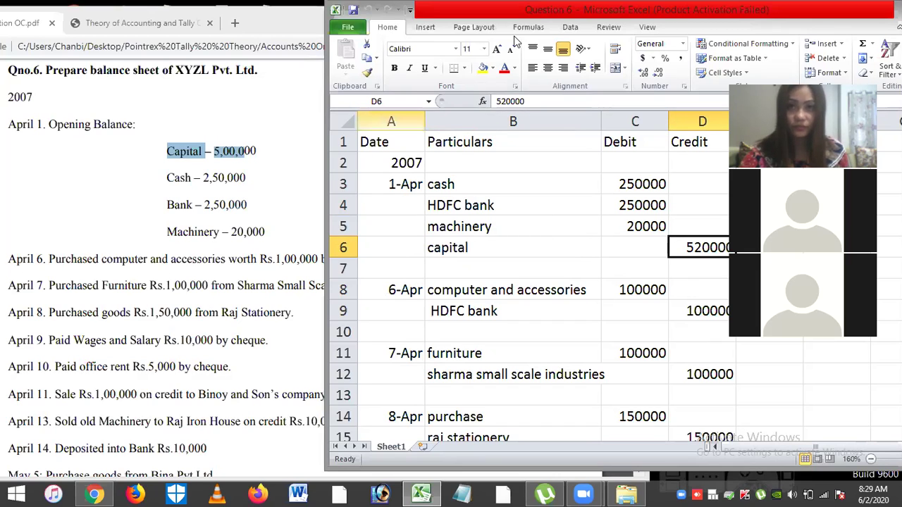
Highlight the April 6 computer and accessories purchase in the PDF and compare it with its journal entry in the worksheet.
{"action": "left_click", "coordinate": [58, 266]}
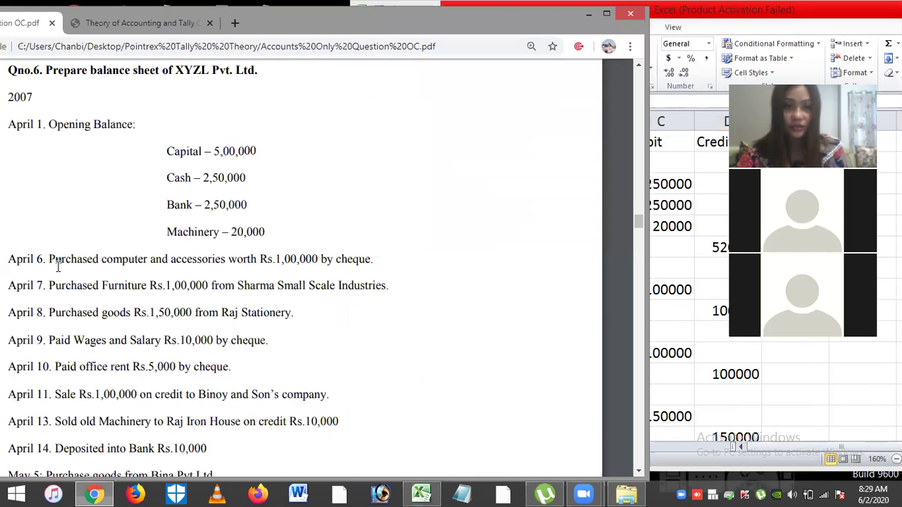
{"action": "scroll", "coordinate": [59, 265], "scroll_direction": "down", "scroll_amount": 1}
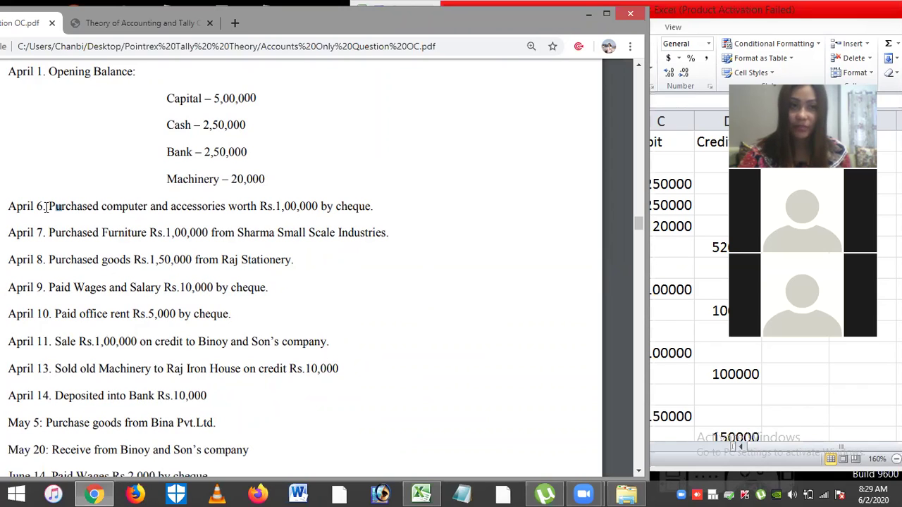
{"action": "left_click_drag", "start_coordinate": [45, 206], "coordinate": [226, 205]}
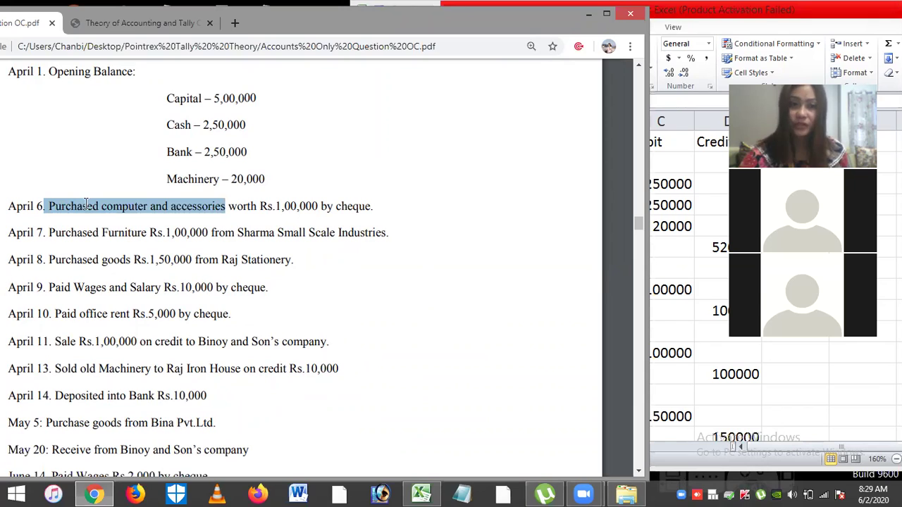
{"action": "left_click_drag", "start_coordinate": [102, 207], "coordinate": [227, 213]}
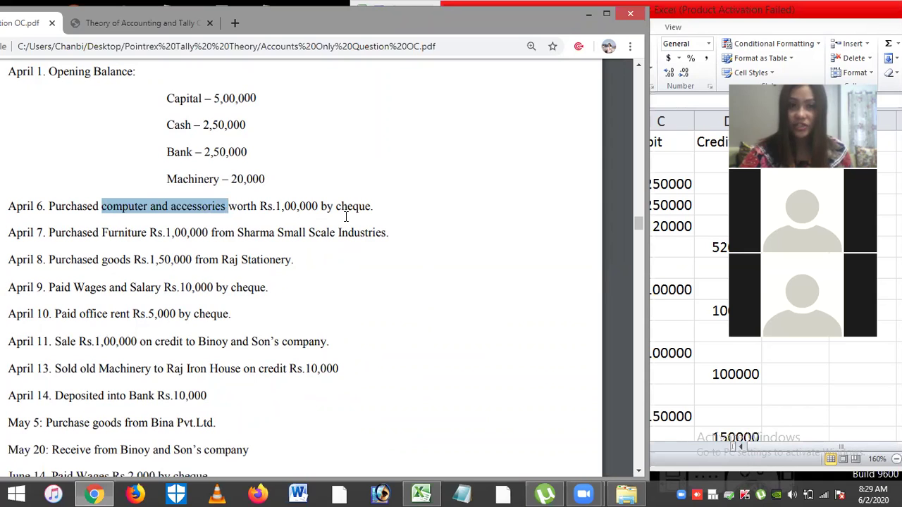
{"action": "left_click", "coordinate": [681, 216]}
{"action": "left_click", "coordinate": [477, 314]}
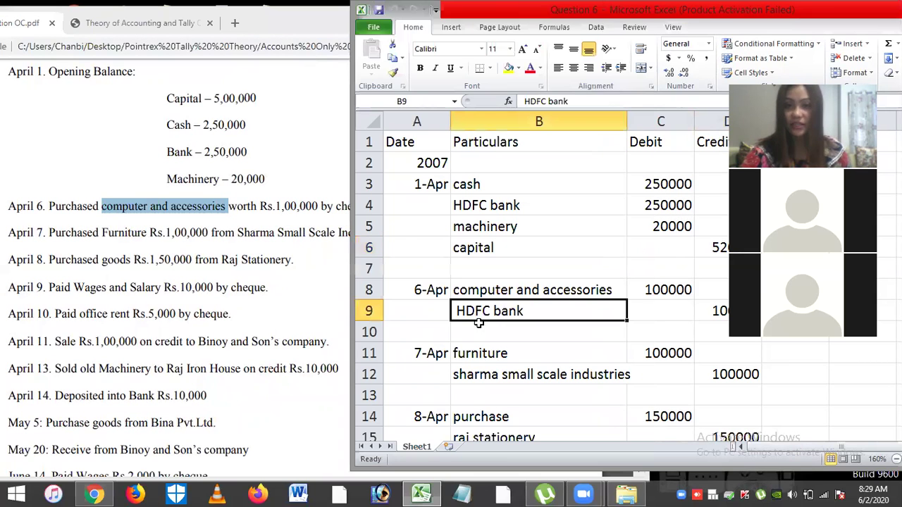
{"action": "left_click", "coordinate": [492, 293]}
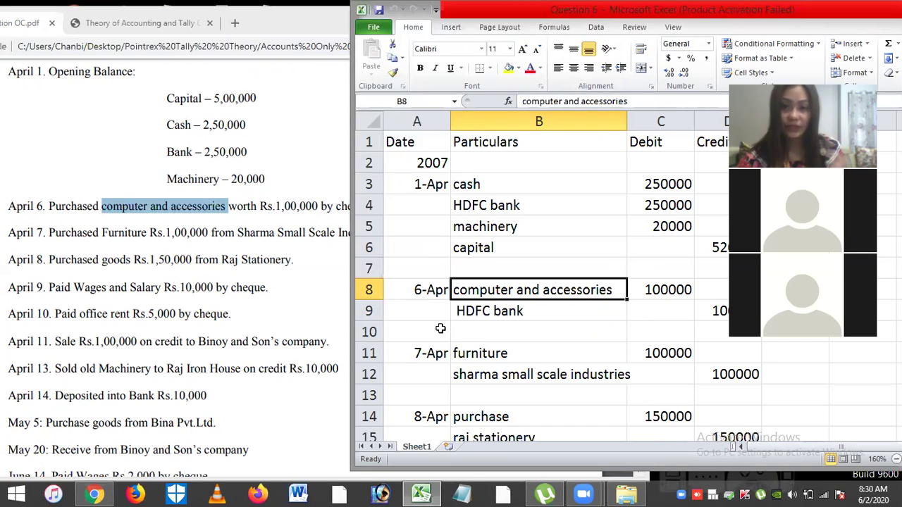
Highlight Furniture in the PDF's April 7 transaction and compare it with the furniture and Sharma Small Scale Industries entry in the worksheet.
{"action": "key", "text": "Down"}
{"action": "key", "text": "Down"}
{"action": "key", "text": "Down"}
{"action": "key", "text": "Down"}
{"action": "key", "text": "Down"}
{"action": "key", "text": "Down"}
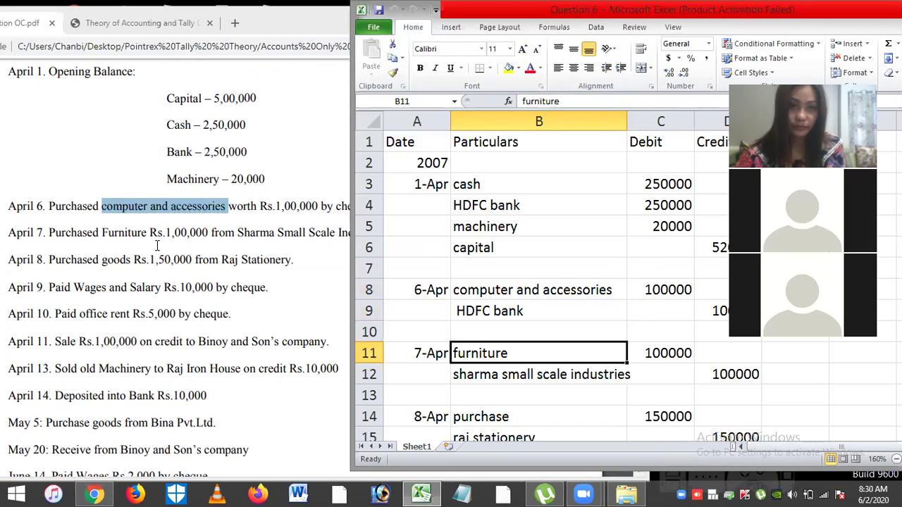
{"action": "left_click", "coordinate": [81, 233]}
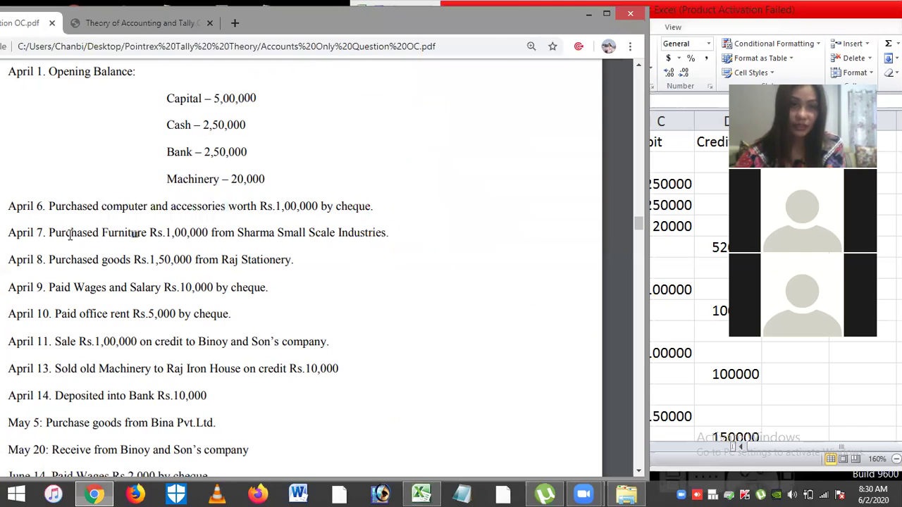
{"action": "left_click_drag", "start_coordinate": [102, 230], "coordinate": [148, 232]}
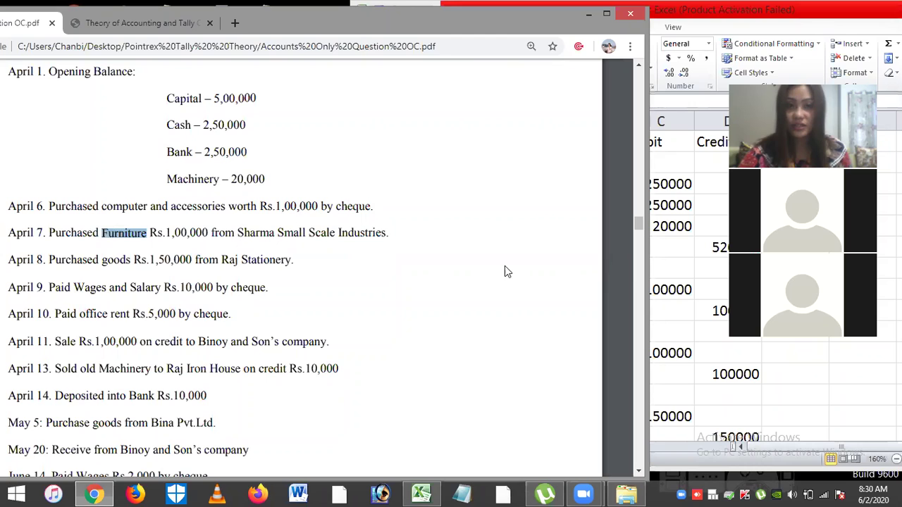
{"action": "key", "text": "alt+Tab"}
{"action": "left_click", "coordinate": [506, 356]}
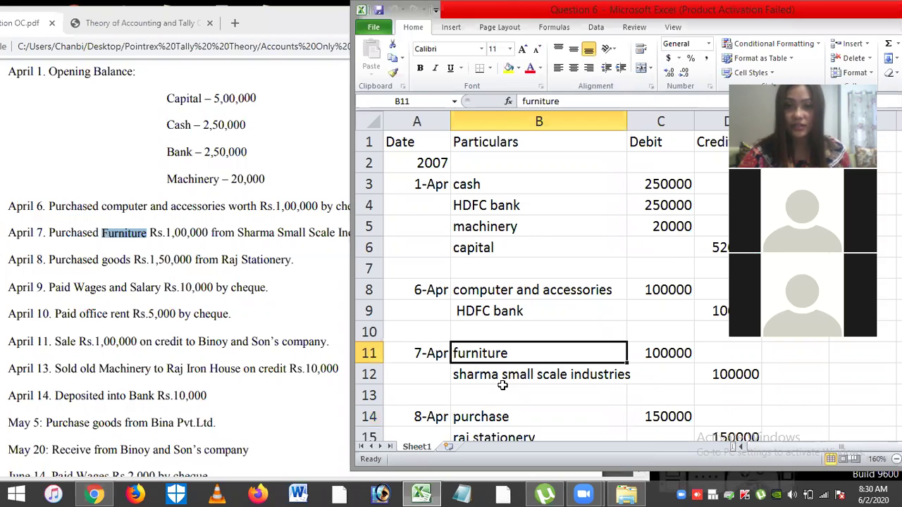
{"action": "key", "text": "Down"}
{"action": "key", "text": "Down"}
{"action": "key", "text": "Down"}
{"action": "key", "text": "Down"}
{"action": "key", "text": "Down"}
{"action": "key", "text": "Down"}
{"action": "key", "text": "Down"}
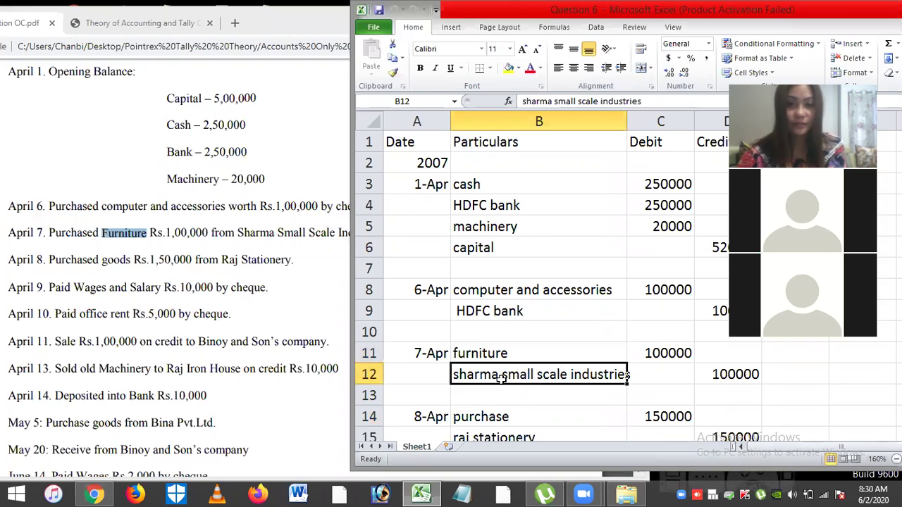
Compare the April 8 goods purchase from Raj Stationery in the PDF with its journal entry, and examine the April 9 wages and salary entry.
{"action": "key", "text": "Down"}
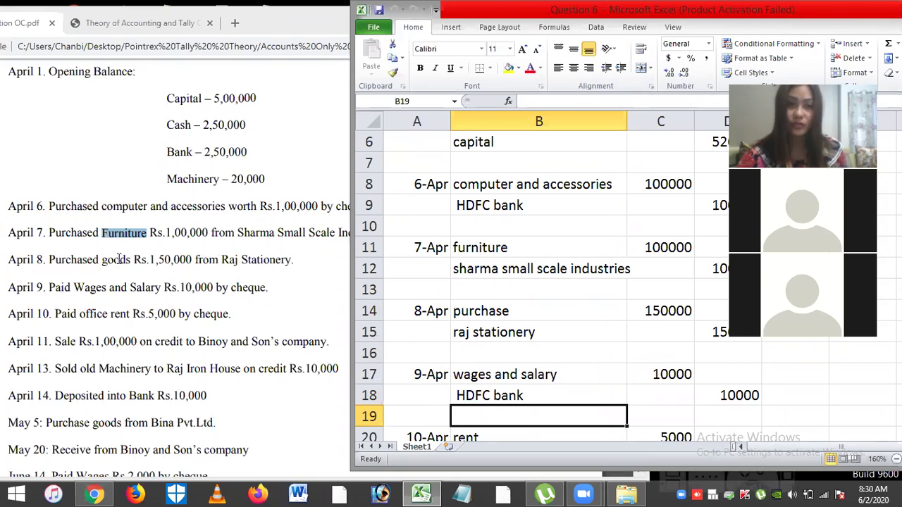
{"action": "left_click", "coordinate": [48, 259]}
{"action": "left_click_drag", "start_coordinate": [49, 259], "coordinate": [99, 259]}
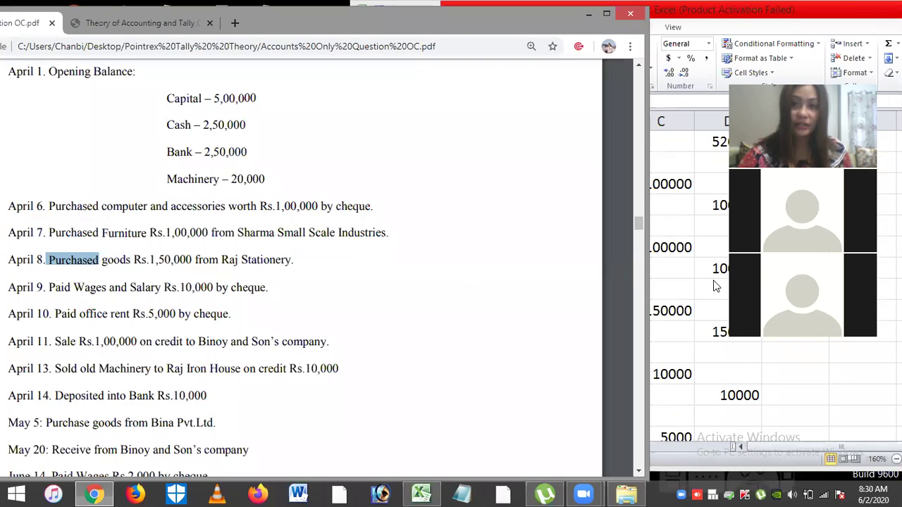
{"action": "left_click", "coordinate": [683, 285]}
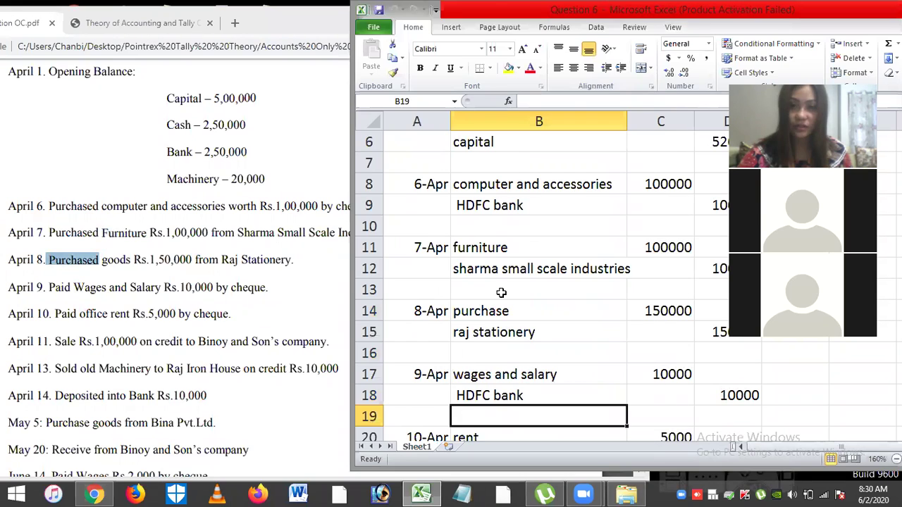
{"action": "left_click", "coordinate": [480, 332]}
{"action": "left_click", "coordinate": [499, 315]}
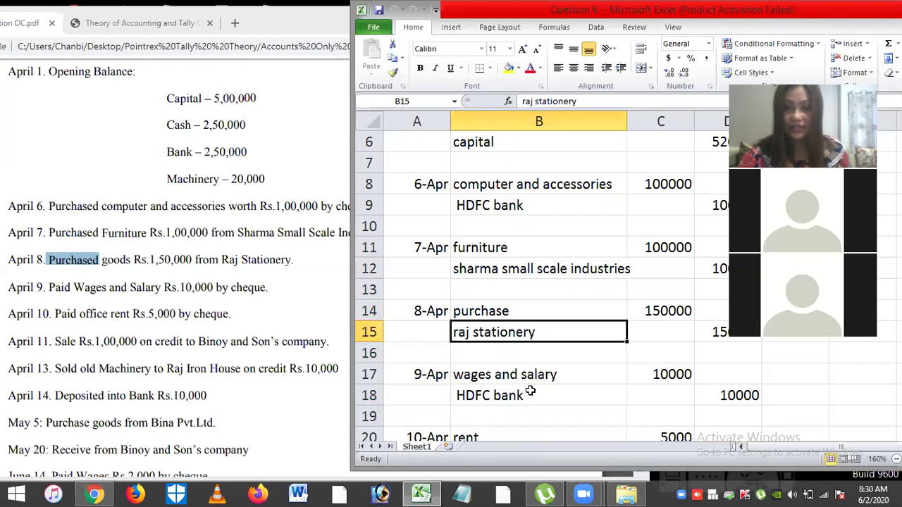
{"action": "key", "text": "Down"}
{"action": "left_click", "coordinate": [475, 398]}
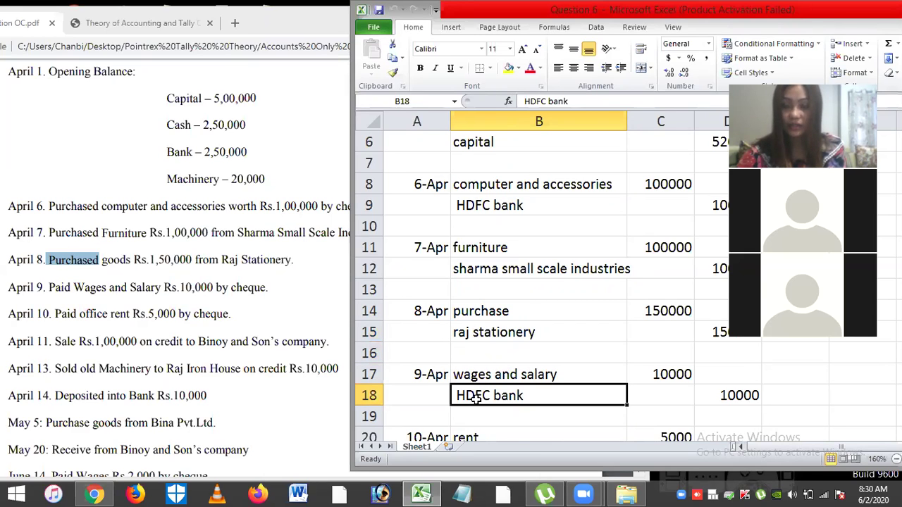
Examine the worksheet's April 10 rent entry and April 11 sales entry for Binoy and Son's.
{"action": "key", "text": "Down"}
{"action": "key", "text": "Down"}
{"action": "key", "text": "Down"}
{"action": "key", "text": "Down"}
{"action": "key", "text": "Down"}
{"action": "key", "text": "Down"}
{"action": "key", "text": "Down"}
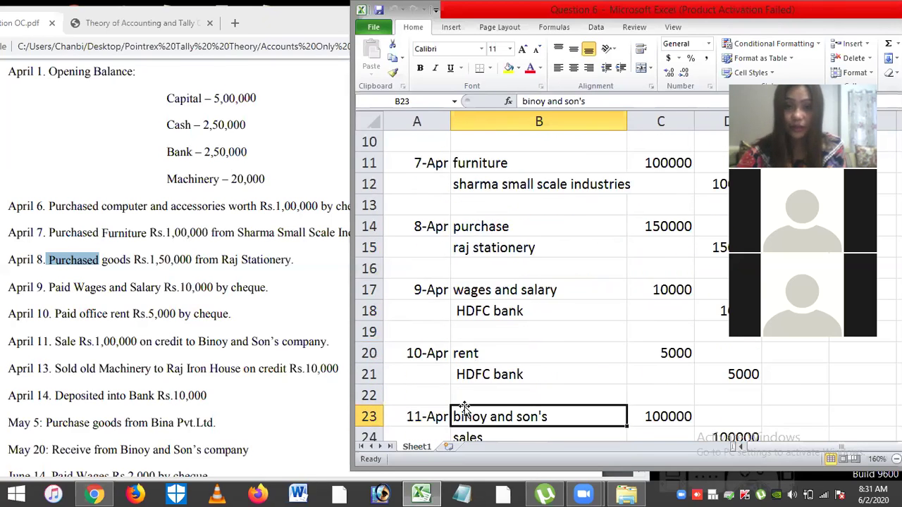
{"action": "key", "text": "Down"}
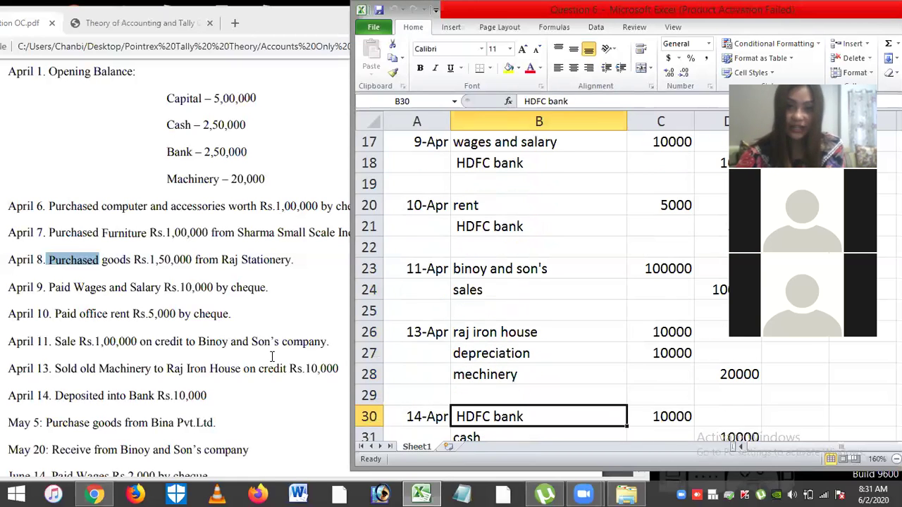
Highlight "Sold old Machinery" in the PDF's April 13 transaction and compare it with the April 7 furniture purchase.
{"action": "left_click", "coordinate": [53, 373]}
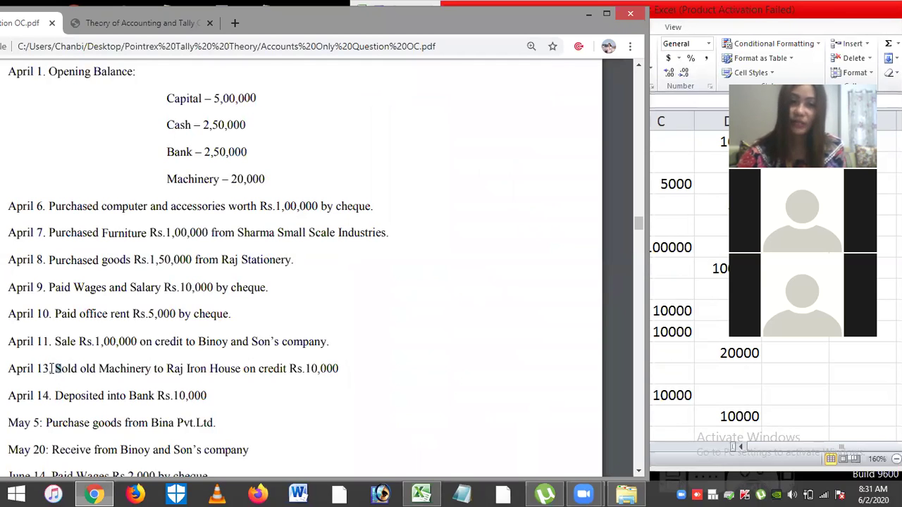
{"action": "left_click_drag", "start_coordinate": [44, 368], "coordinate": [151, 368]}
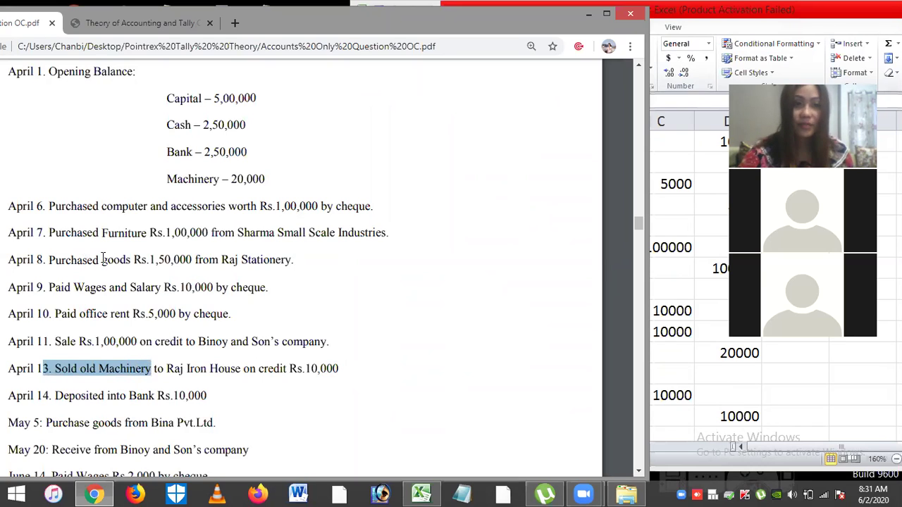
{"action": "left_click_drag", "start_coordinate": [46, 235], "coordinate": [148, 234]}
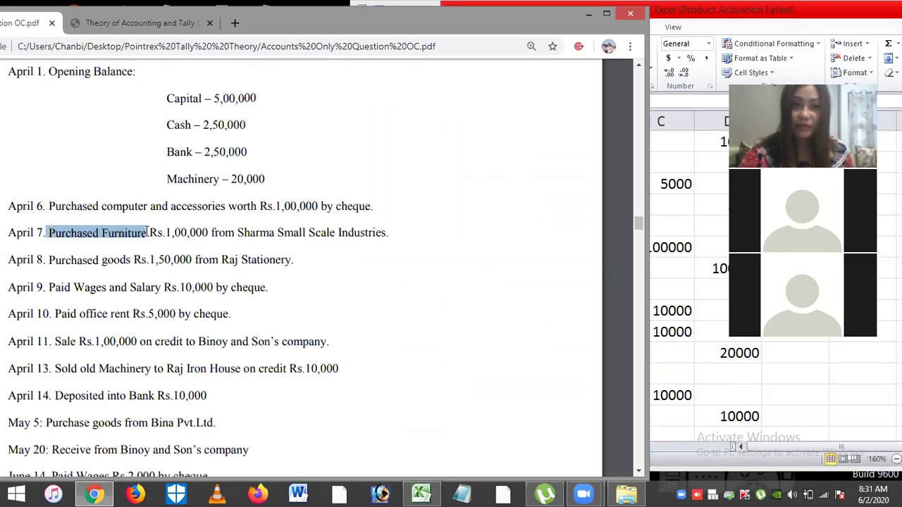
{"action": "left_click", "coordinate": [99, 235]}
{"action": "left_click_drag", "start_coordinate": [101, 234], "coordinate": [148, 237]}
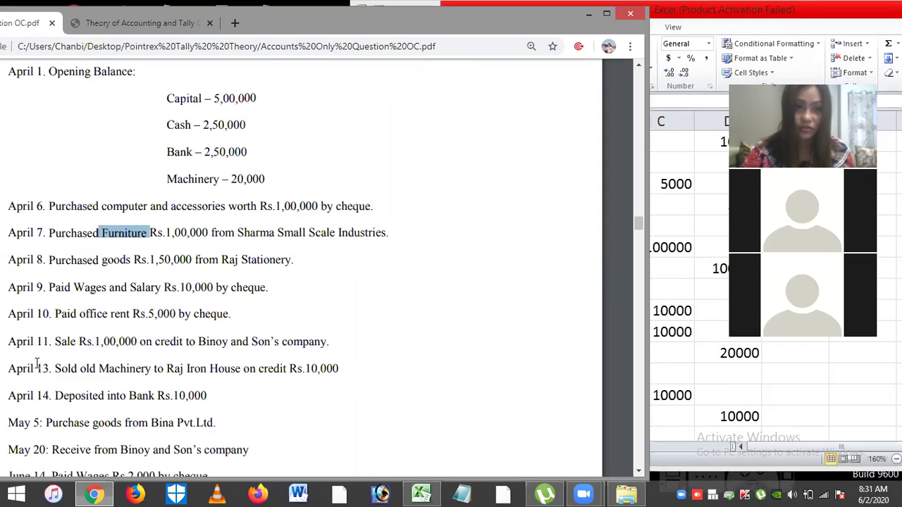
Highlight the old machinery, Raj Iron House and sale amount in the PDF's April 13 transaction.
{"action": "left_click_drag", "start_coordinate": [42, 369], "coordinate": [155, 370]}
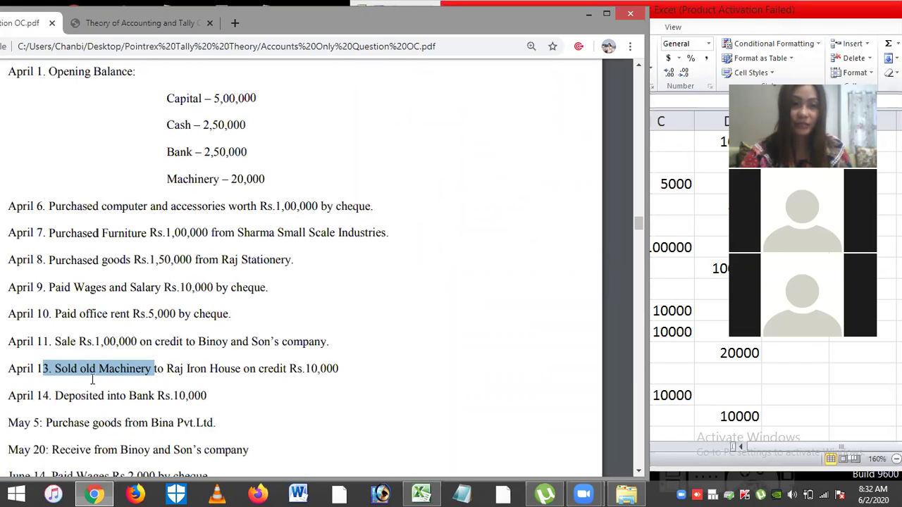
{"action": "left_click", "coordinate": [81, 370]}
{"action": "left_click_drag", "start_coordinate": [141, 368], "coordinate": [151, 368]}
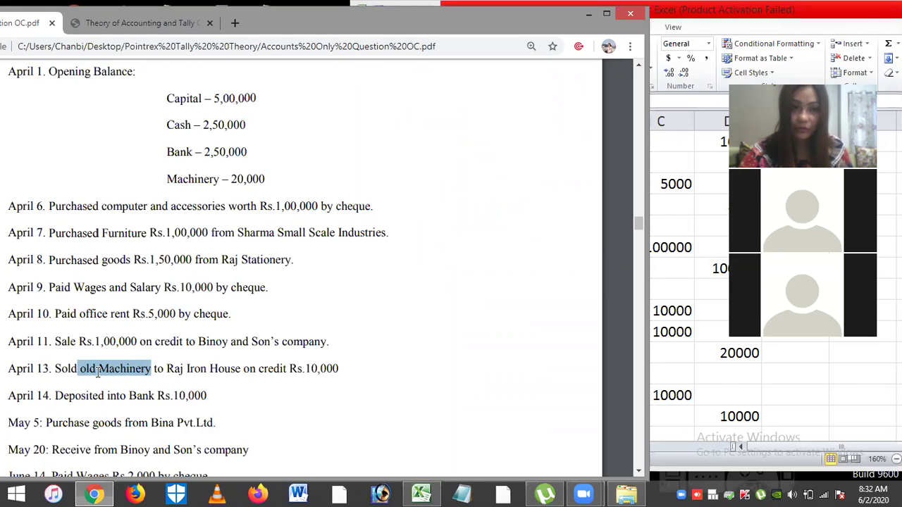
{"action": "left_click_drag", "start_coordinate": [158, 370], "coordinate": [241, 374]}
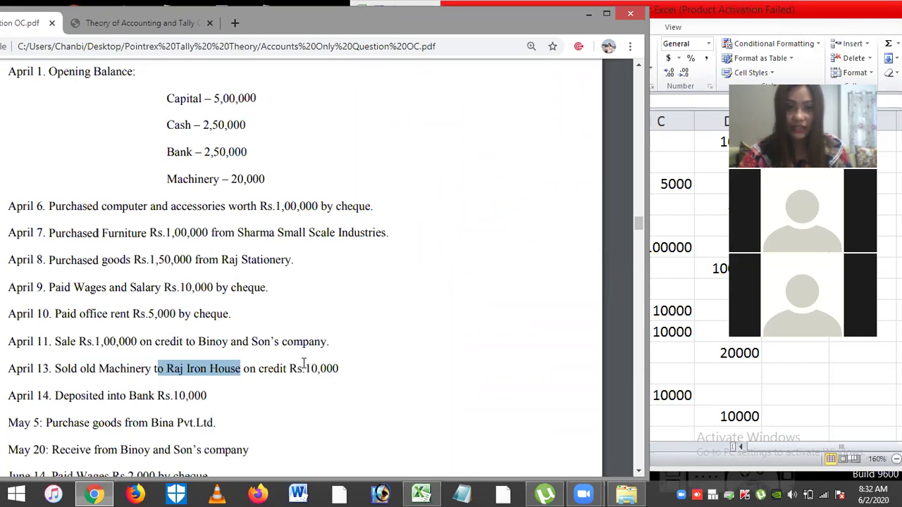
{"action": "left_click_drag", "start_coordinate": [304, 368], "coordinate": [380, 368]}
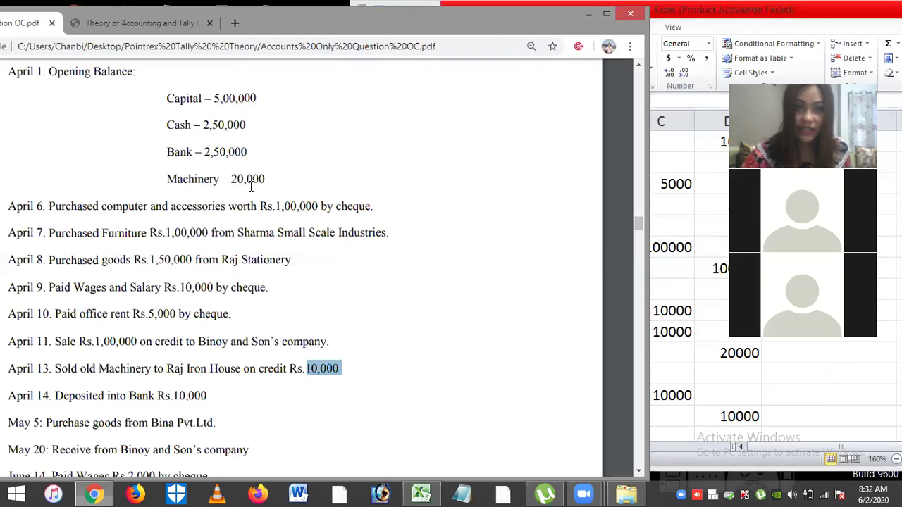
Compare the Machinery opening balance in the PDF with the old machinery sold on April 13.
{"action": "left_click_drag", "start_coordinate": [163, 179], "coordinate": [275, 182]}
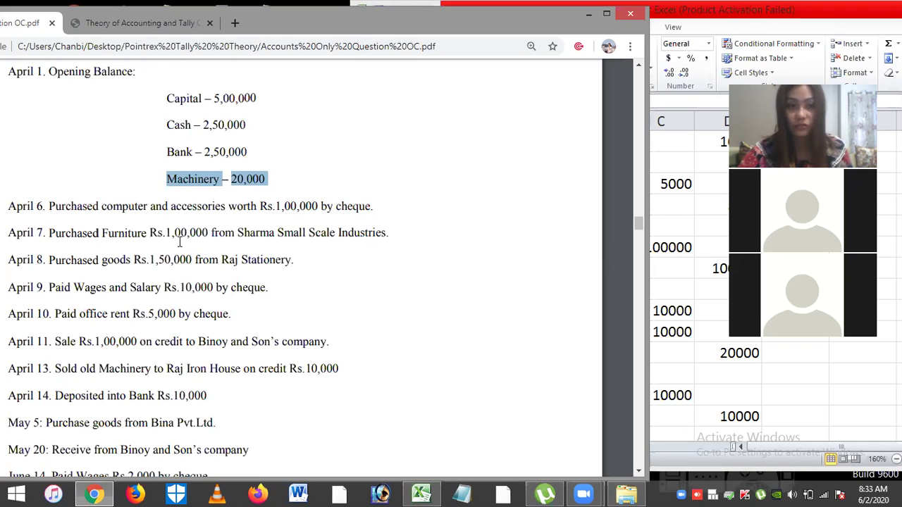
{"action": "left_click", "coordinate": [168, 181]}
{"action": "left_click_drag", "start_coordinate": [168, 181], "coordinate": [220, 180]}
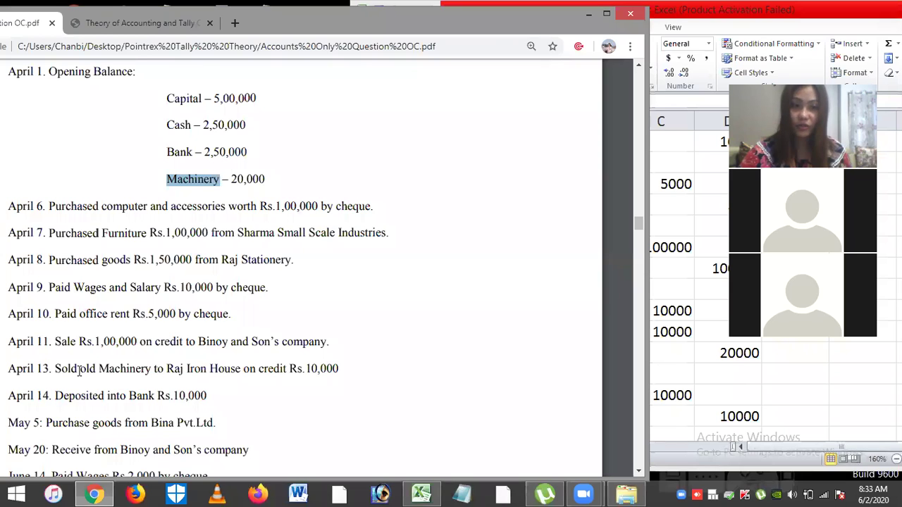
{"action": "left_click_drag", "start_coordinate": [73, 373], "coordinate": [155, 373]}
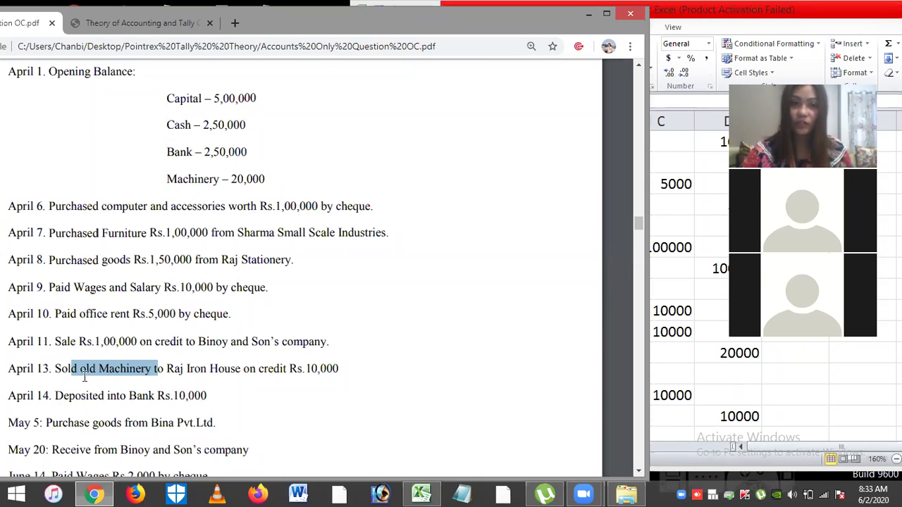
{"action": "left_click_drag", "start_coordinate": [80, 369], "coordinate": [151, 368]}
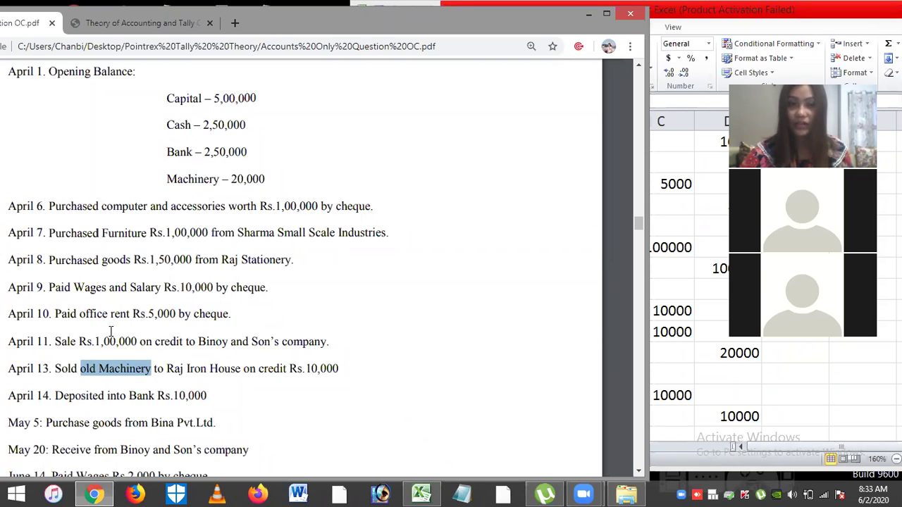
{"action": "left_click_drag", "start_coordinate": [162, 183], "coordinate": [243, 181]}
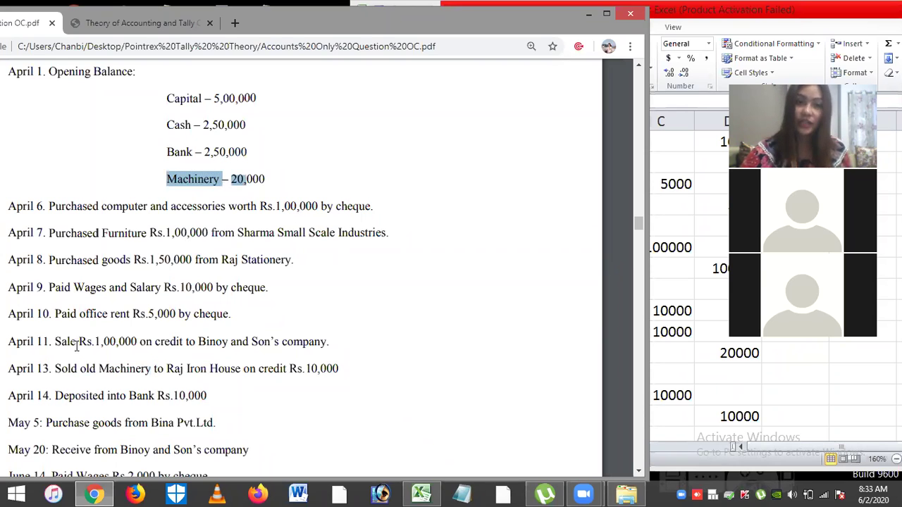
{"action": "left_click", "coordinate": [78, 365]}
{"action": "left_click_drag", "start_coordinate": [78, 365], "coordinate": [152, 365]}
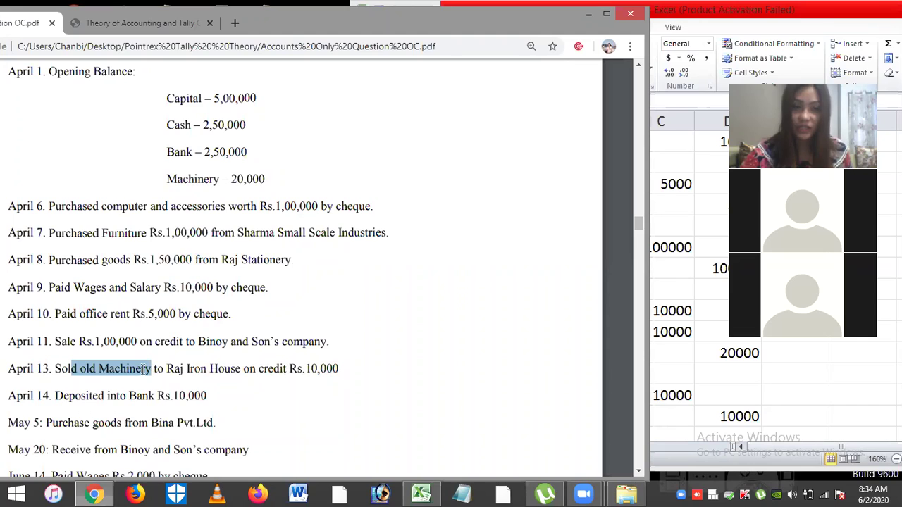
{"action": "left_click", "coordinate": [98, 369]}
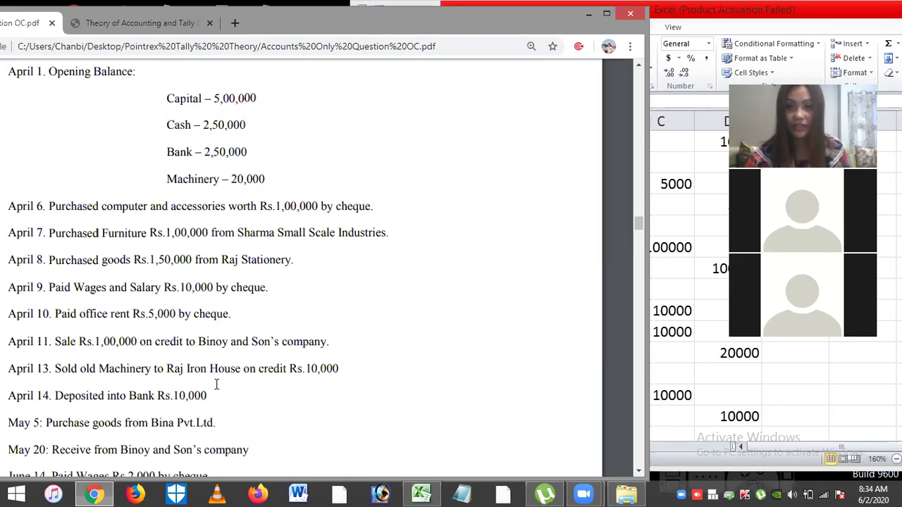
Examine the accounts and amounts for Raj Iron House, depreciation and machinery in the worksheet's April 13 entry.
{"action": "left_click", "coordinate": [680, 360]}
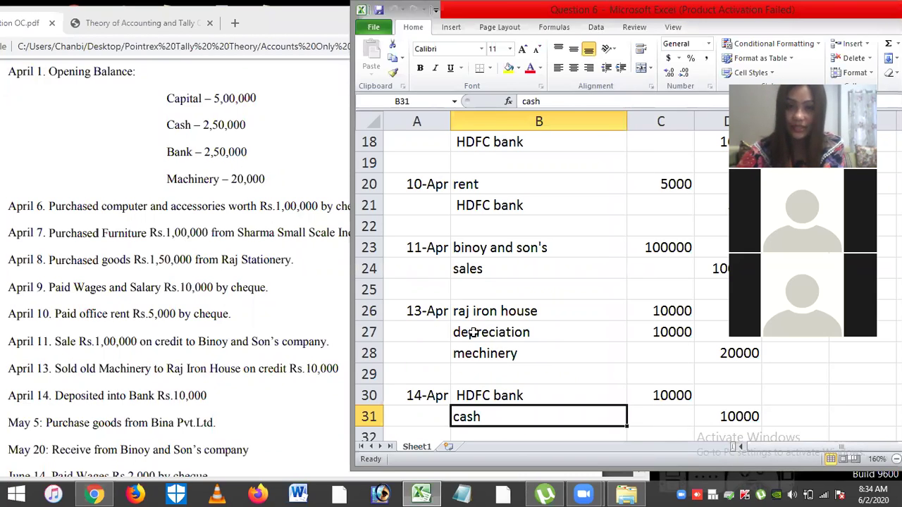
{"action": "left_click", "coordinate": [474, 332]}
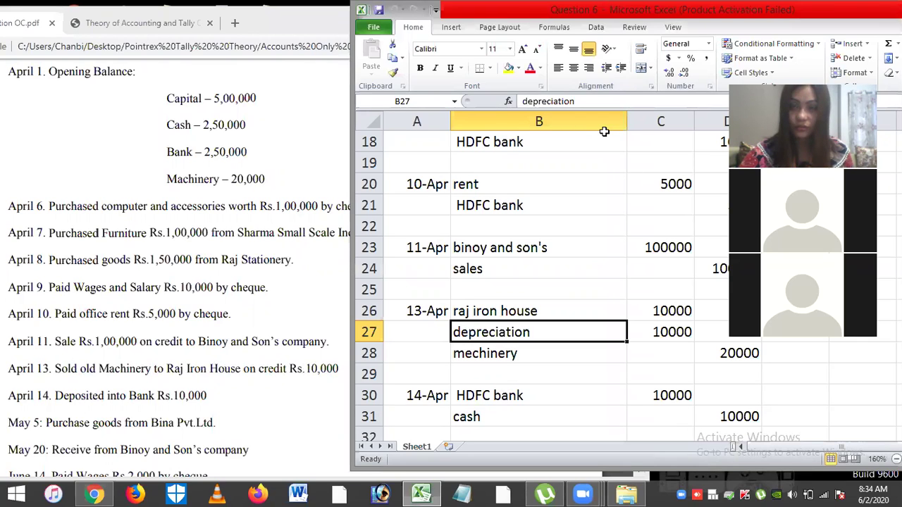
{"action": "left_click", "coordinate": [489, 311]}
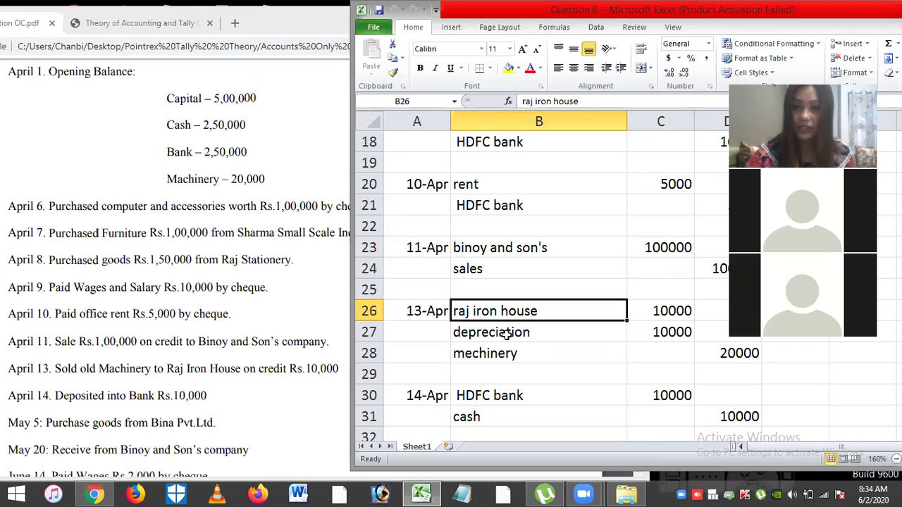
{"action": "left_click", "coordinate": [502, 333]}
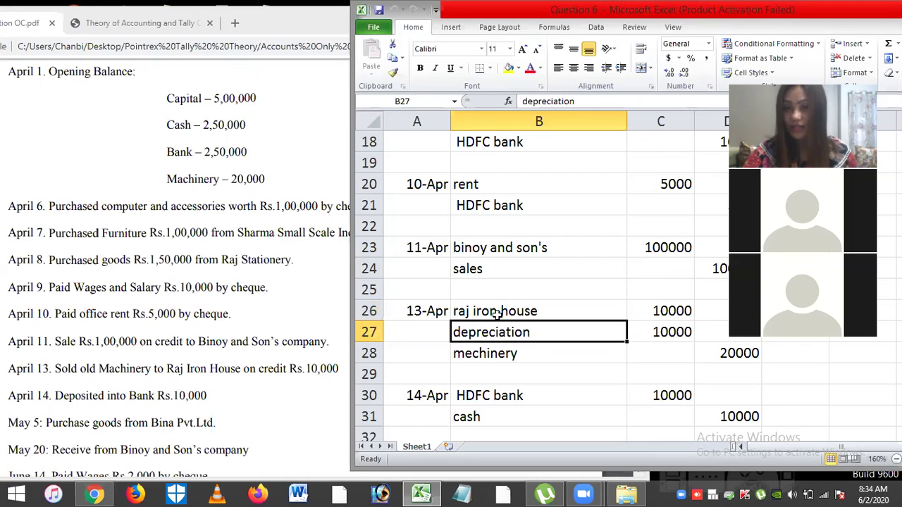
{"action": "left_click", "coordinate": [685, 311]}
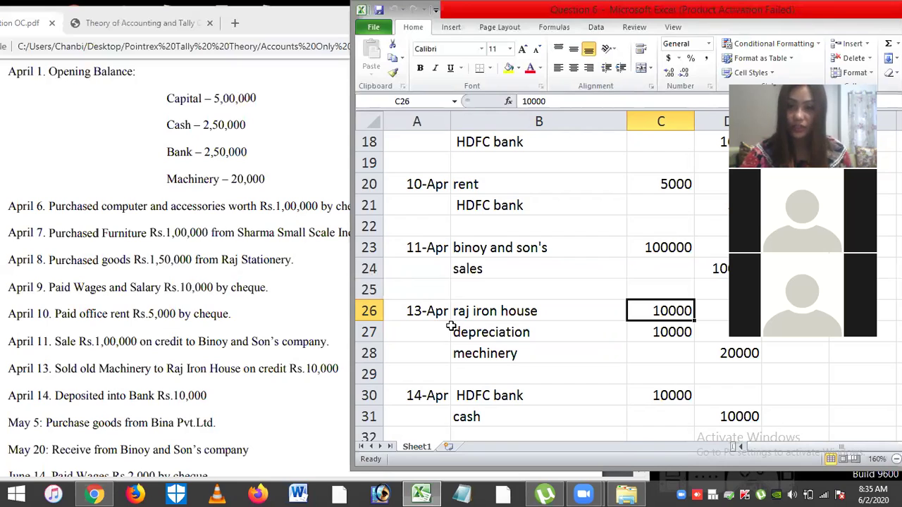
{"action": "left_click", "coordinate": [510, 336]}
{"action": "left_click", "coordinate": [658, 331]}
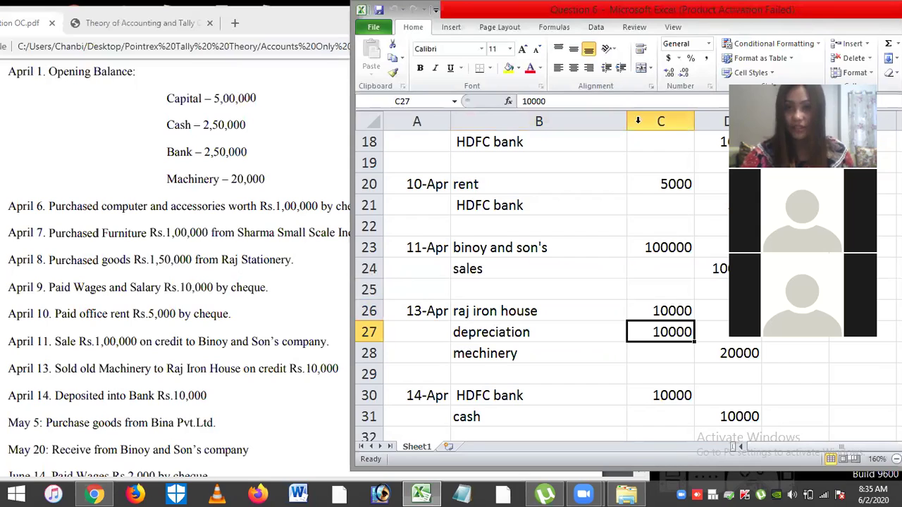
{"action": "left_click", "coordinate": [478, 354]}
{"action": "left_click", "coordinate": [718, 351]}
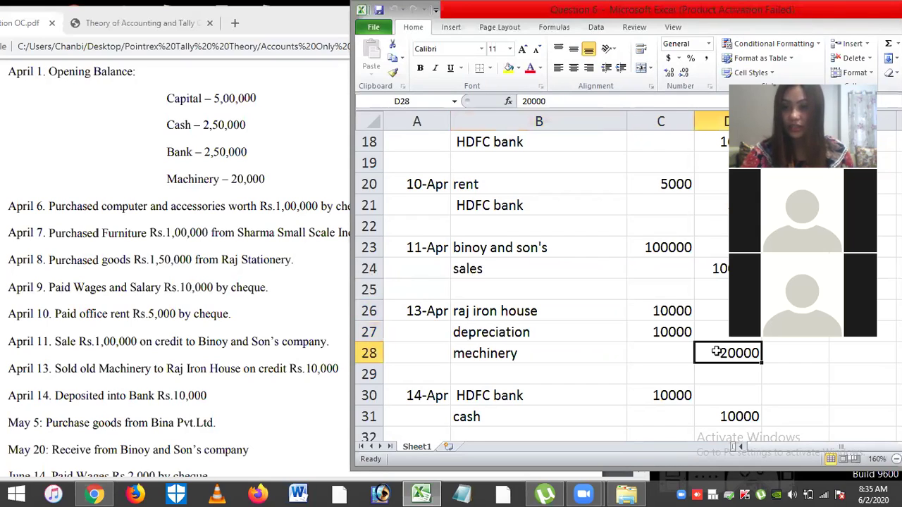
Compare the two debit amounts in the April 13 entry with the machinery credit amount.
{"action": "left_click", "coordinate": [644, 308]}
{"action": "left_click", "coordinate": [645, 332]}
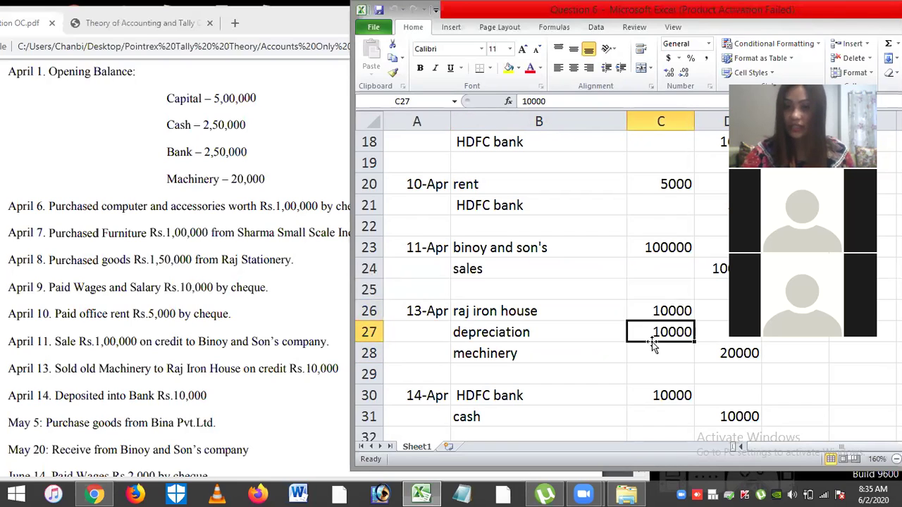
{"action": "left_click", "coordinate": [526, 355]}
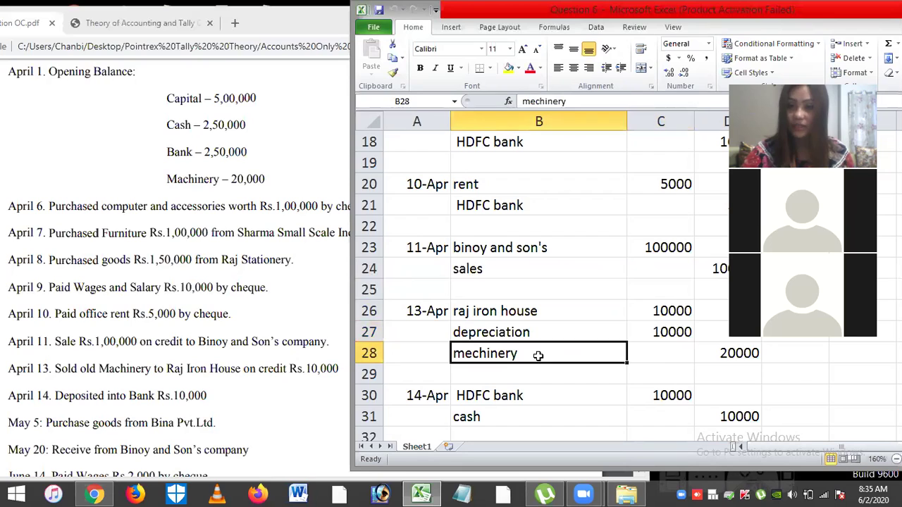
{"action": "left_click", "coordinate": [726, 353]}
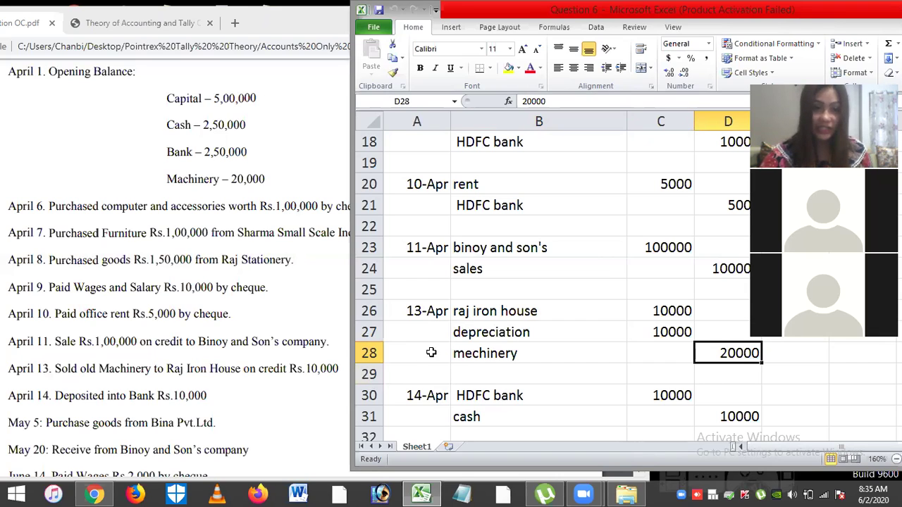
{"action": "key", "text": "Return"}
Compare the April 14 bank deposit in the PDF with the worksheet's HDFC bank and cash entry.
{"action": "left_click", "coordinate": [223, 423]}
{"action": "scroll", "coordinate": [223, 423], "scroll_direction": "down", "scroll_amount": 5}
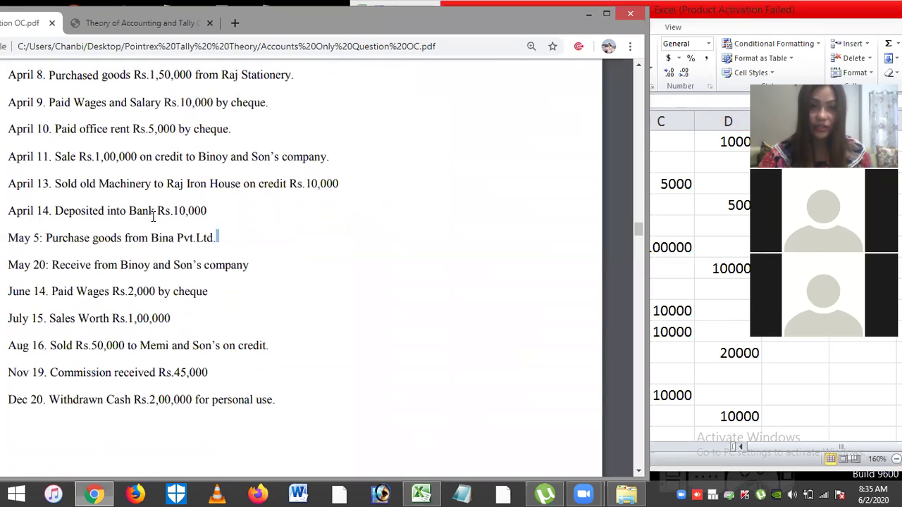
{"action": "left_click", "coordinate": [716, 372]}
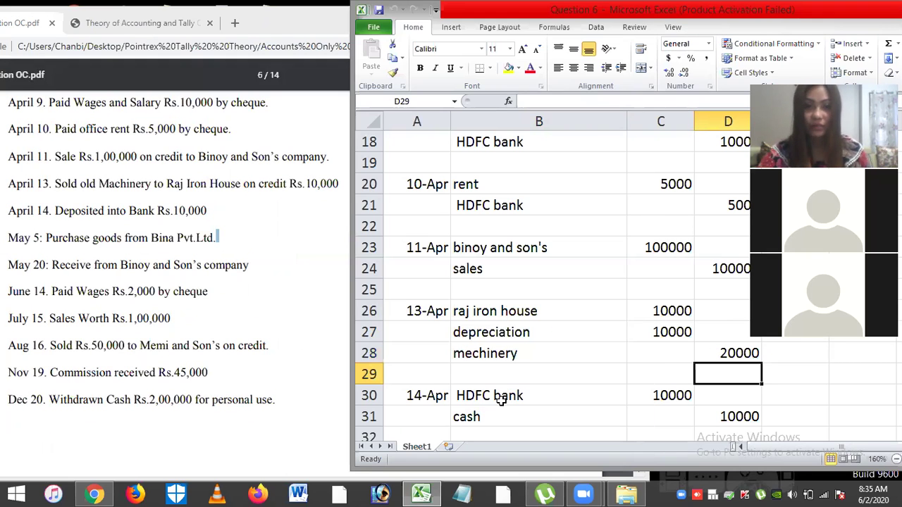
{"action": "key", "text": "Down"}
{"action": "key", "text": "Down"}
{"action": "key", "text": "Down"}
{"action": "key", "text": "Down"}
{"action": "key", "text": "Down"}
{"action": "key", "text": "Down"}
{"action": "key", "text": "Down"}
{"action": "key", "text": "Down"}
{"action": "key", "text": "Down"}
{"action": "key", "text": "Down"}
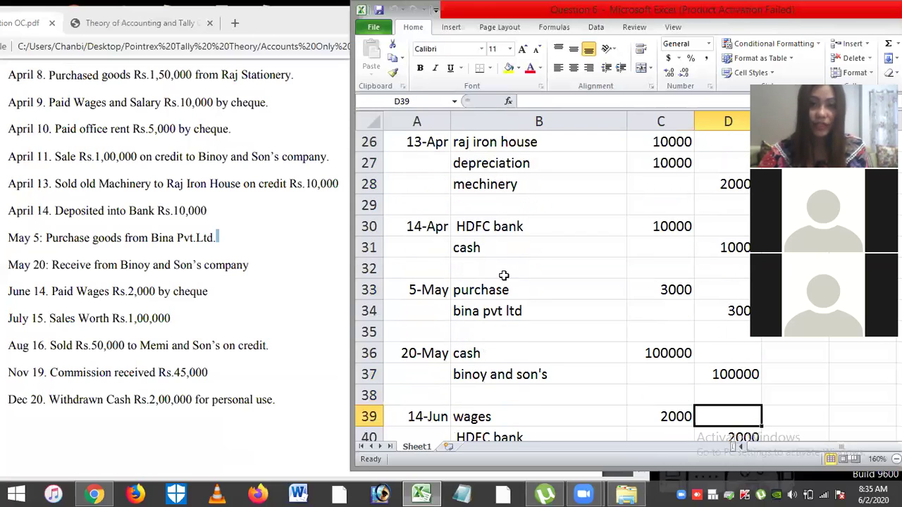
{"action": "left_click", "coordinate": [494, 227]}
{"action": "left_click", "coordinate": [478, 251]}
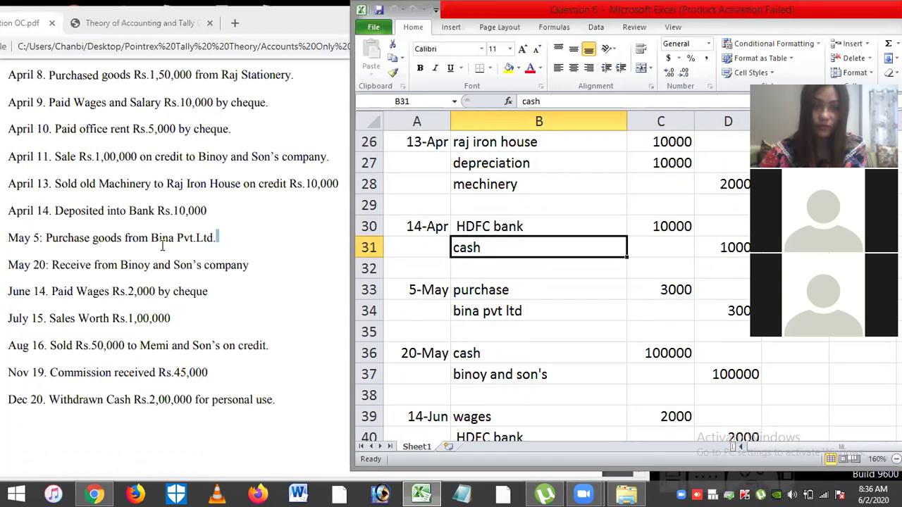
Highlight the April 11 credit sale to Binoy and Son's company in the question PDF.
{"action": "left_click", "coordinate": [223, 240]}
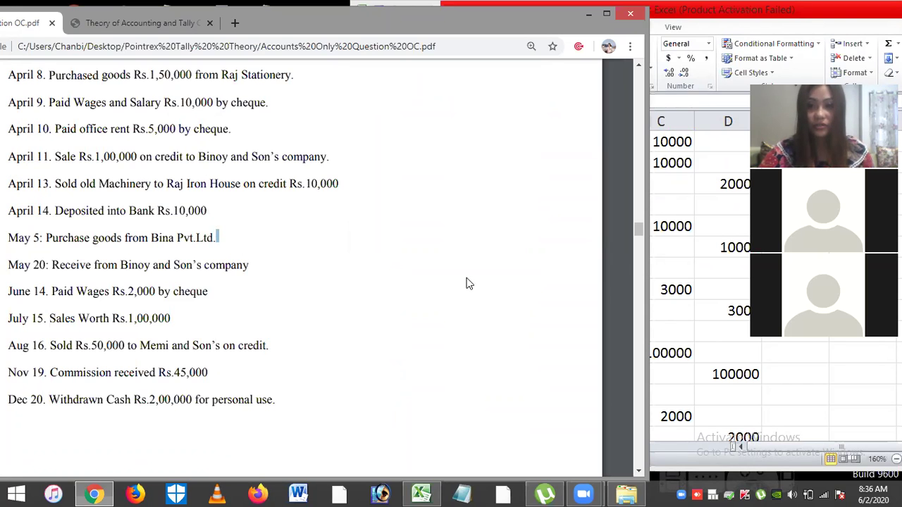
{"action": "left_click", "coordinate": [670, 301]}
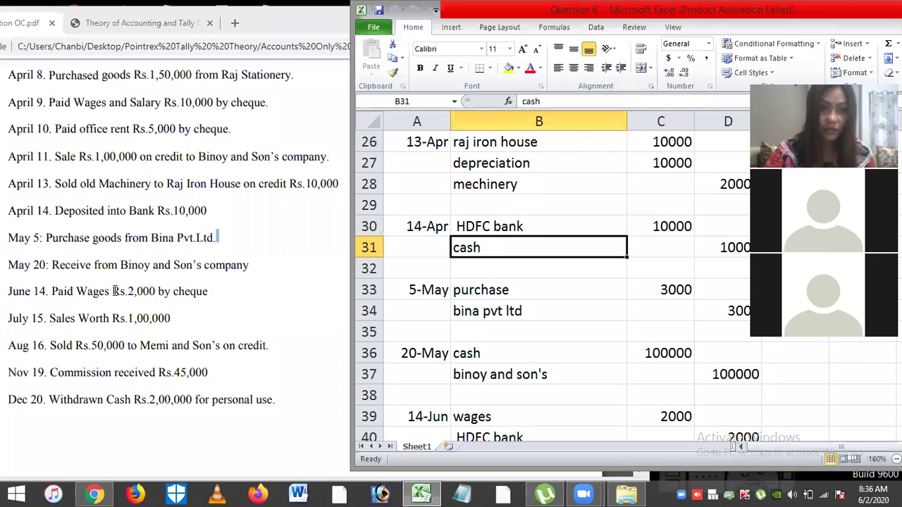
{"action": "left_click", "coordinate": [49, 157]}
{"action": "left_click_drag", "start_coordinate": [77, 159], "coordinate": [328, 163]}
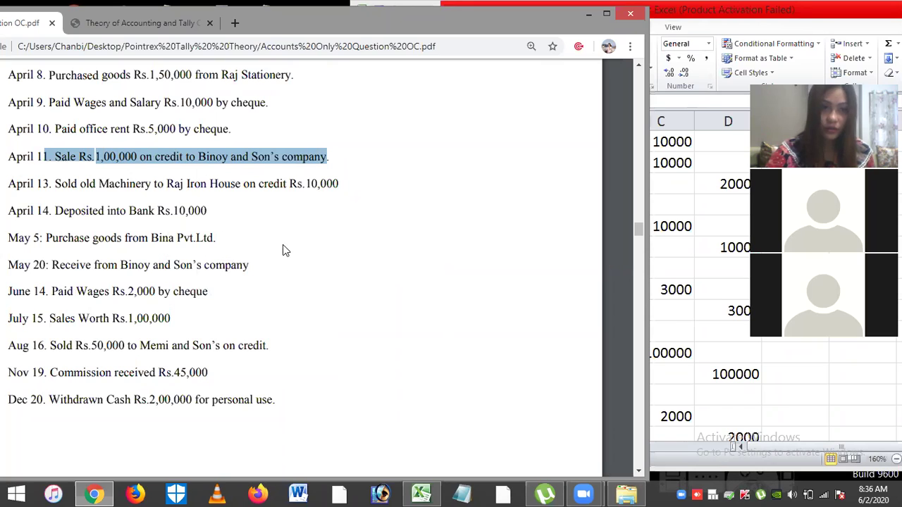
Highlight the May 5 goods purchase from Bina Pvt.Ltd. in the PDF and compare it with its journal entry.
{"action": "left_click_drag", "start_coordinate": [46, 238], "coordinate": [240, 246]}
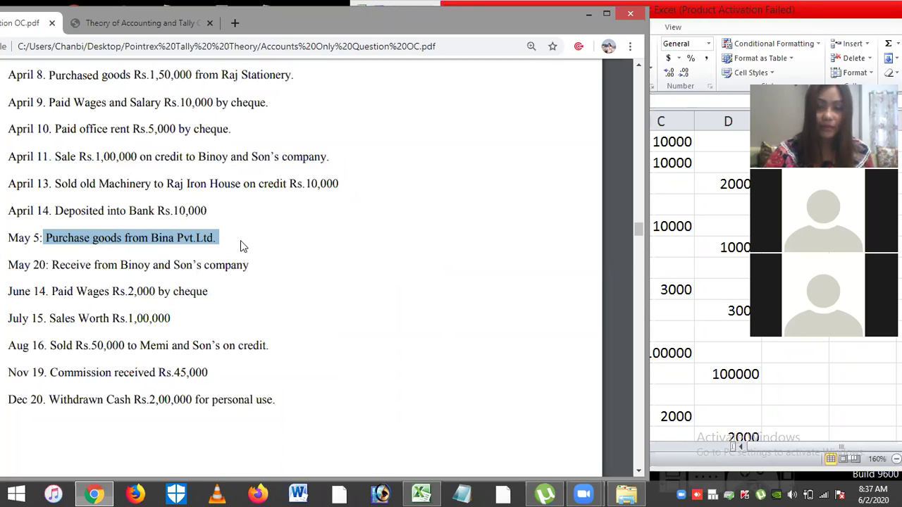
{"action": "left_click_drag", "start_coordinate": [47, 238], "coordinate": [91, 239]}
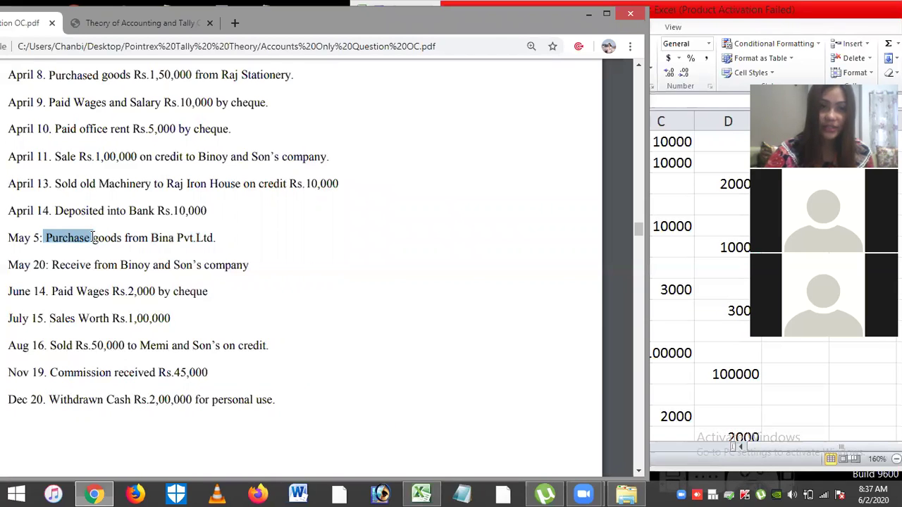
{"action": "left_click", "coordinate": [644, 282]}
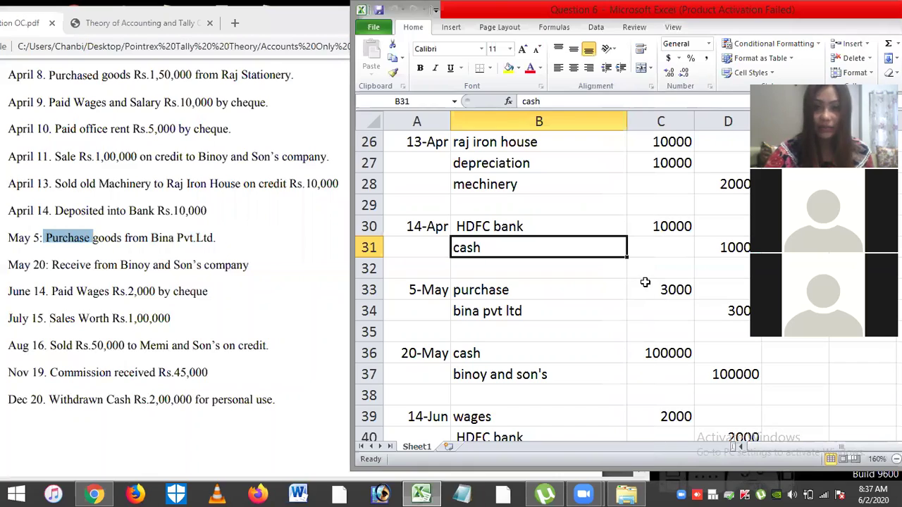
{"action": "left_click", "coordinate": [472, 312]}
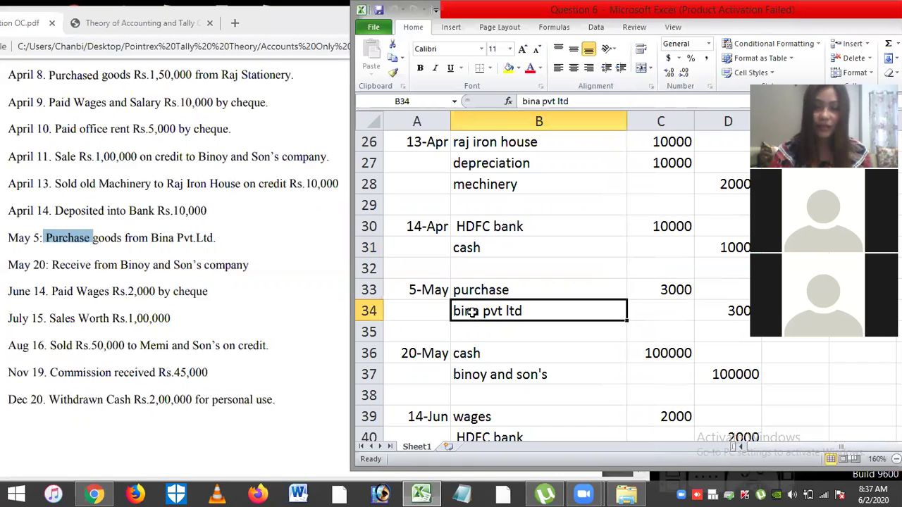